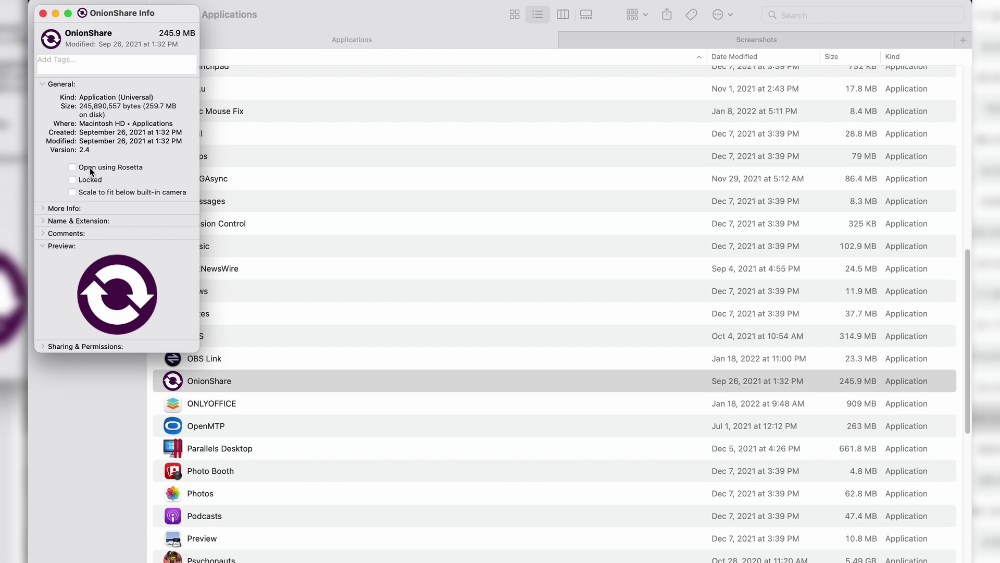
- Tick 'Open using Rosetta' for OnionShare and close its Info window
left_click(71, 167)
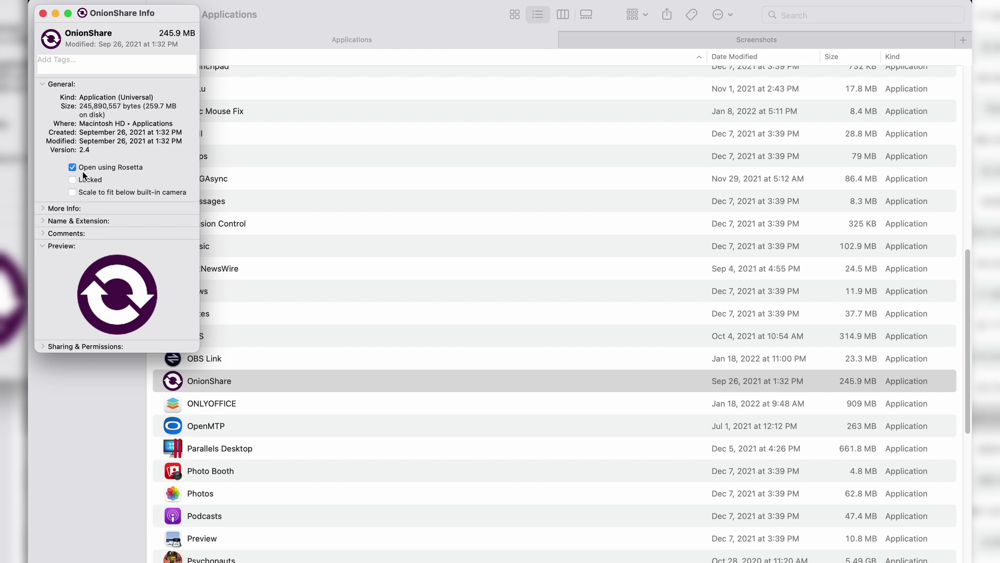
left_click(44, 13)
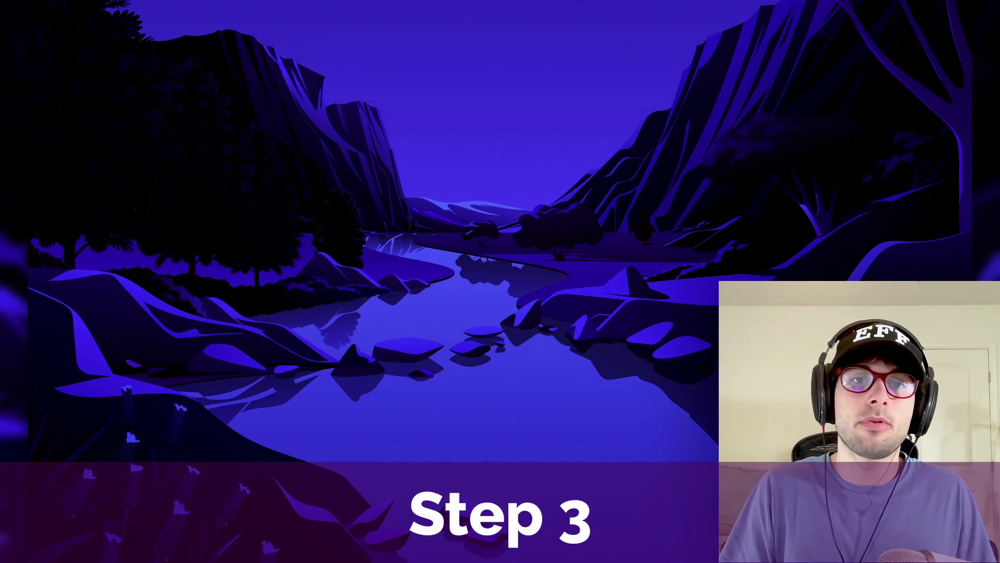
- Launch OnionShare from Spotlight by searching for 'onion'
key("super+space")
type("onion")
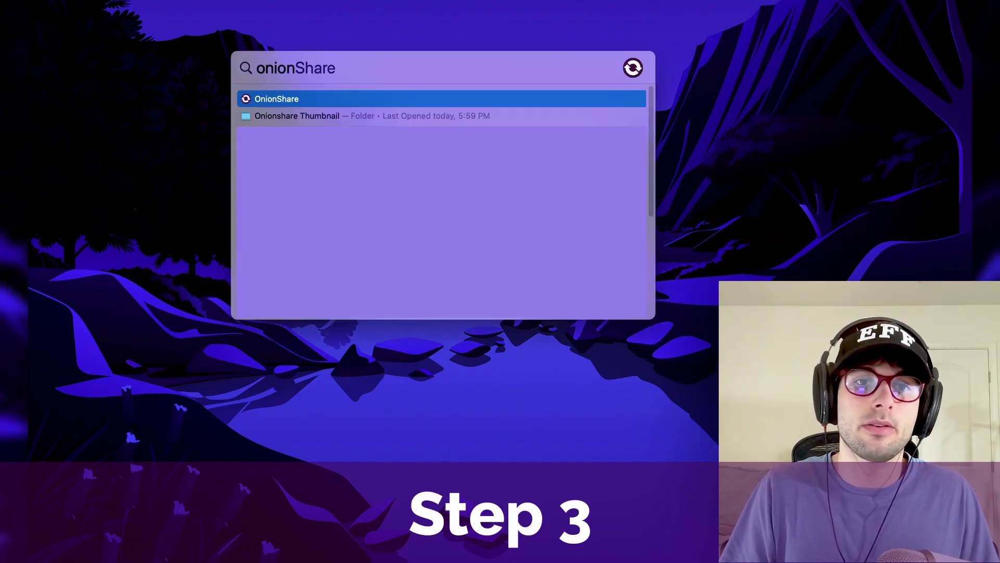
key("Return")
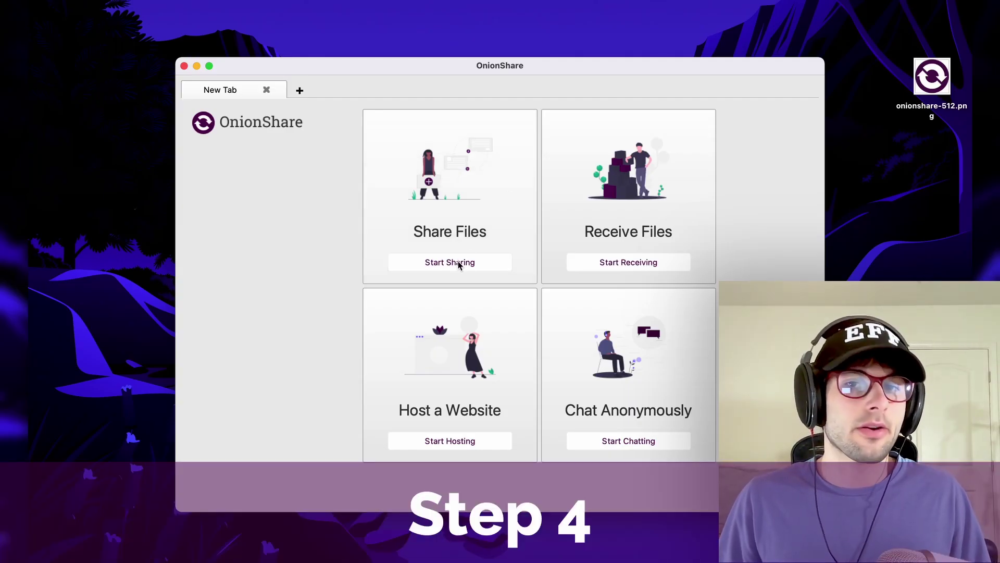
- Choose Share Files mode and add onionshare-512.png from the Desktop to the share list
left_click(458, 263)
left_click(944, 43)
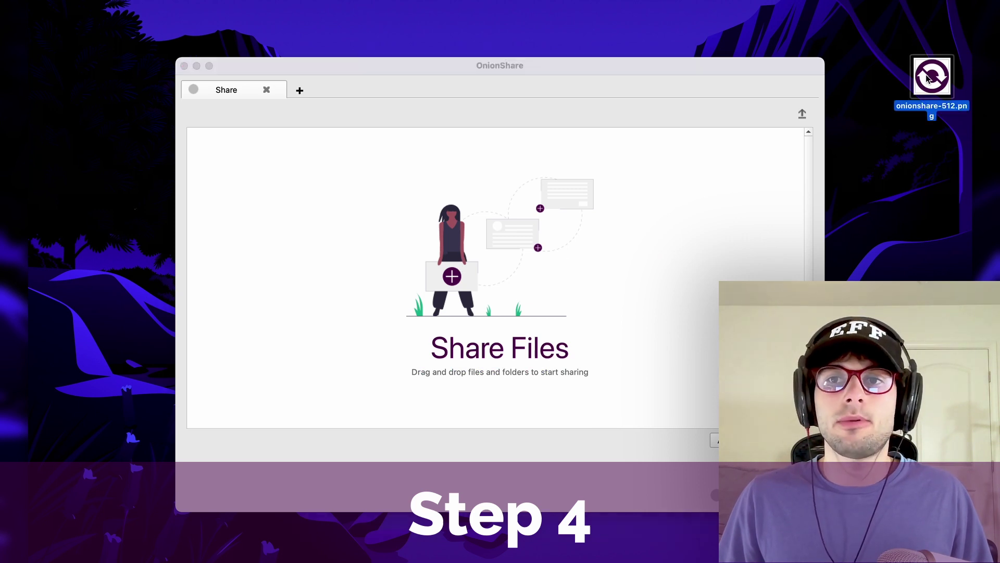
left_click_drag(944, 43, 908, 148)
left_click(908, 147)
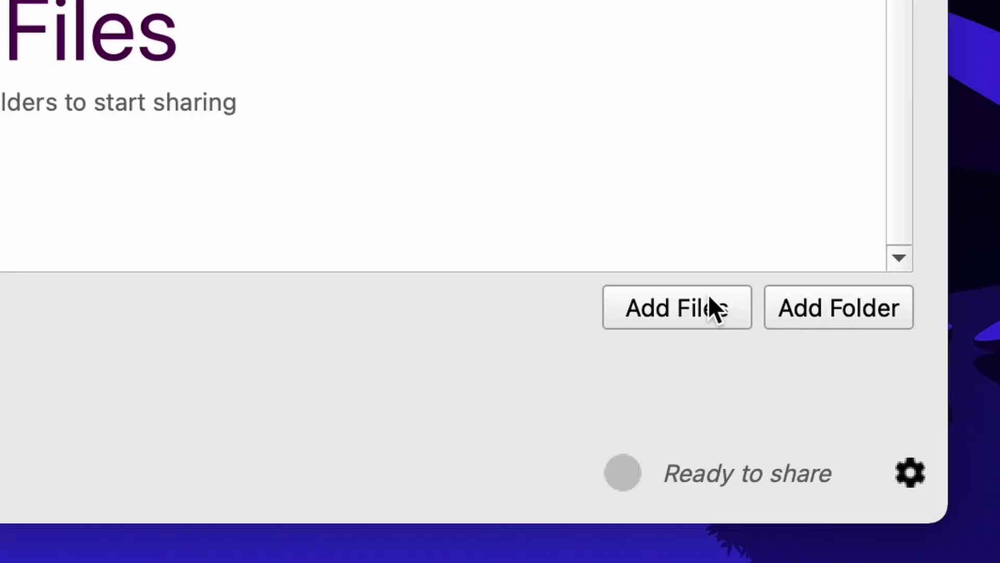
left_click(712, 307)
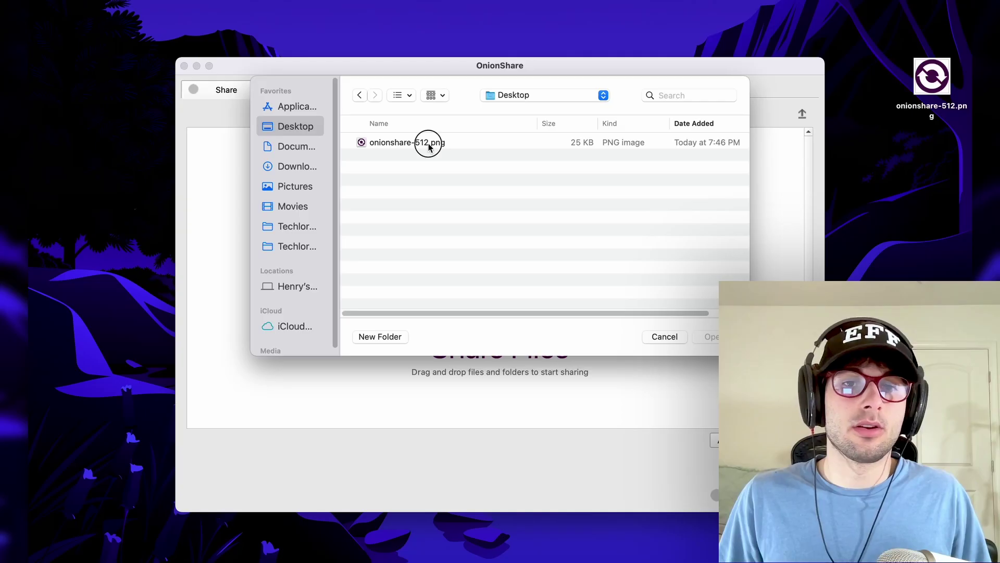
left_click(427, 144)
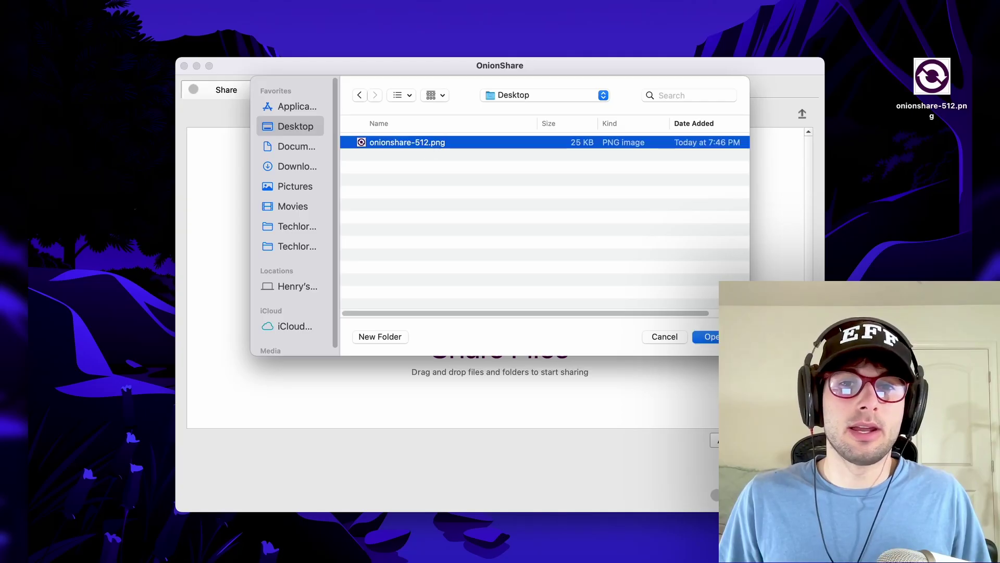
left_click(706, 336)
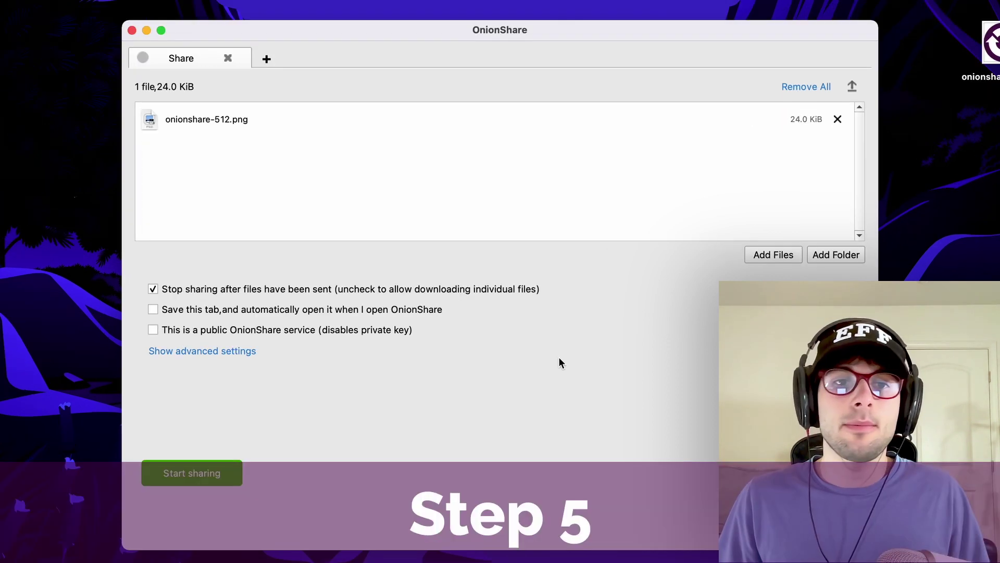
- Untick 'Stop sharing after files have been sent' and tick 'Save this tab', leaving the share private
left_click(234, 350)
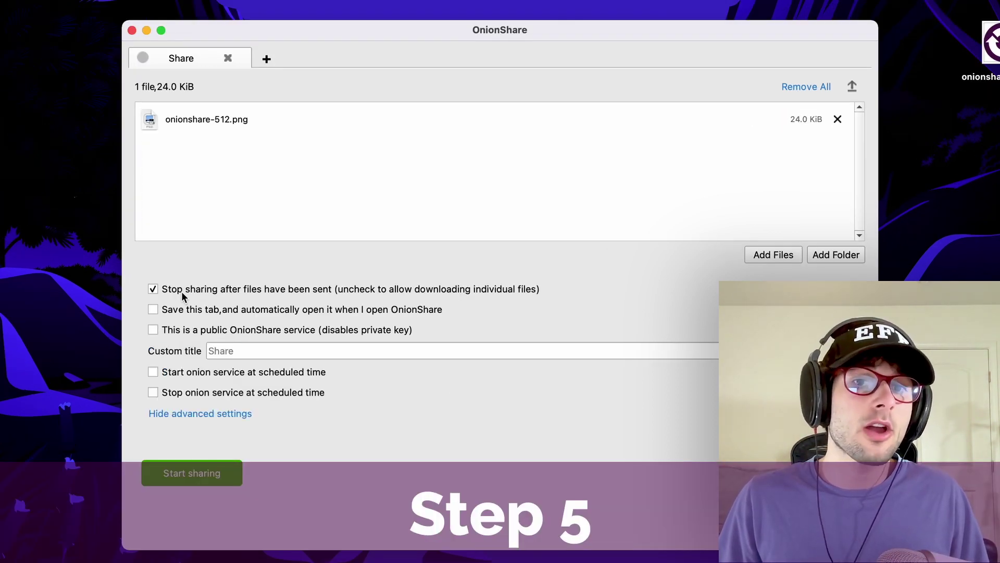
left_click(337, 291)
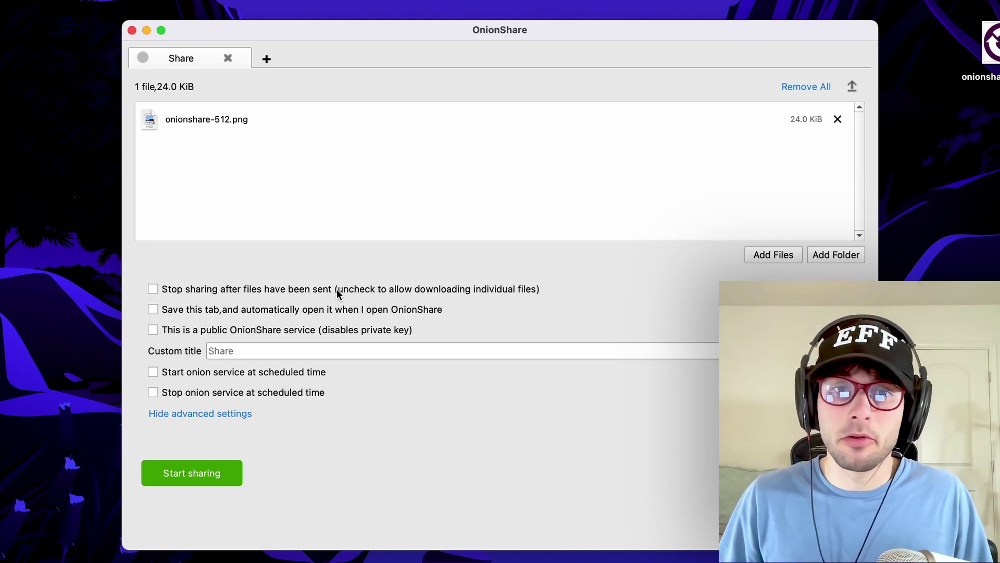
left_click(243, 309)
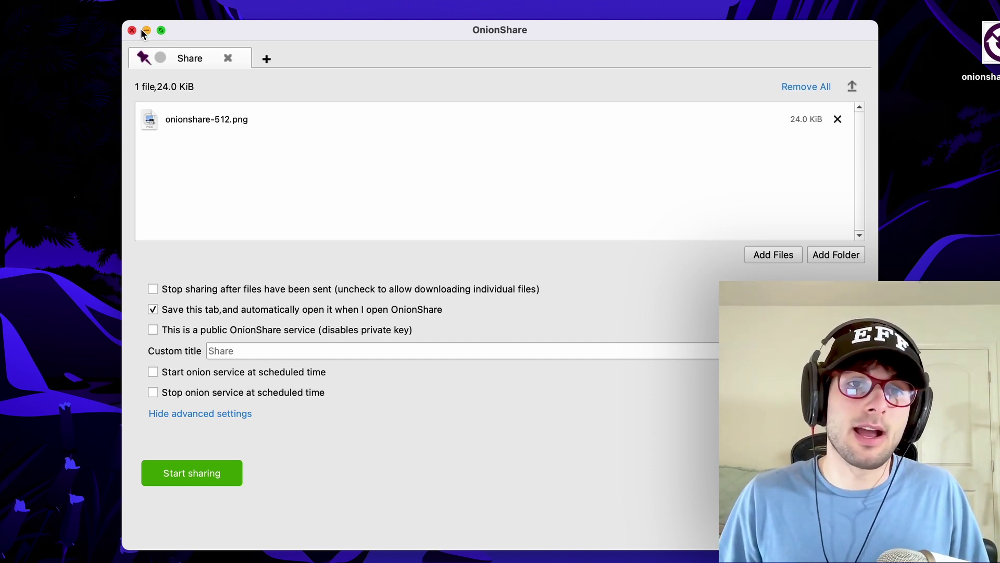
left_click(214, 309)
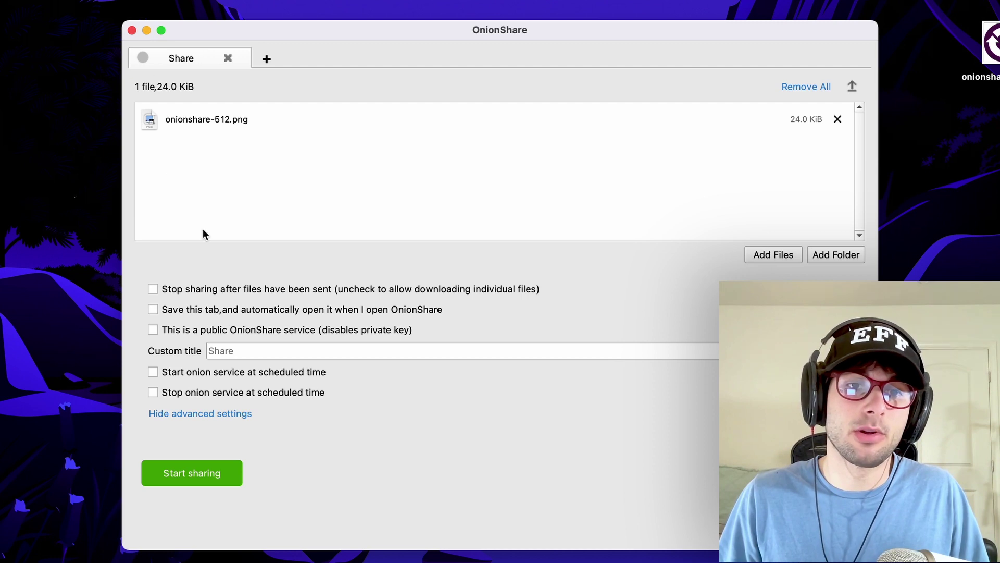
left_click(230, 309)
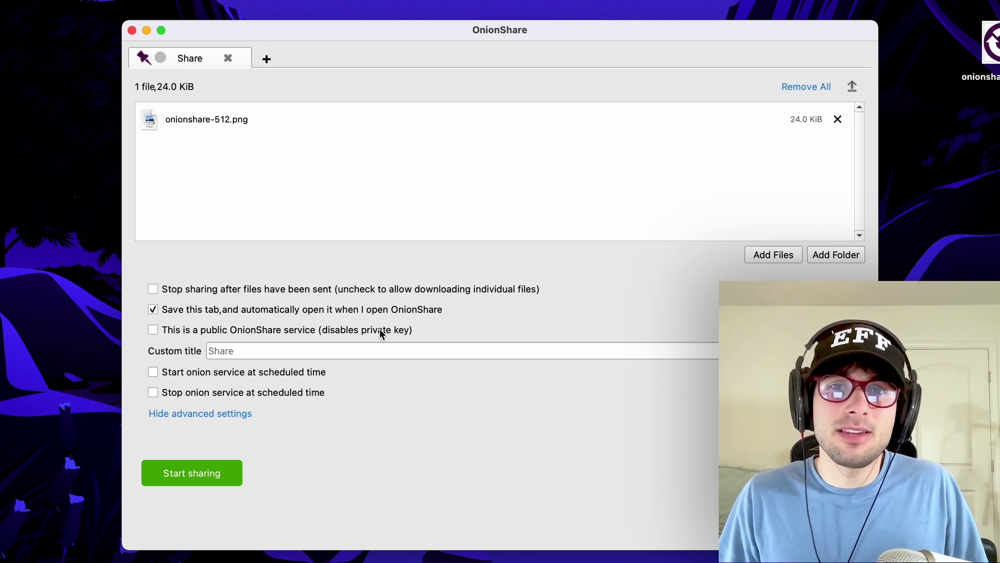
left_click(203, 332)
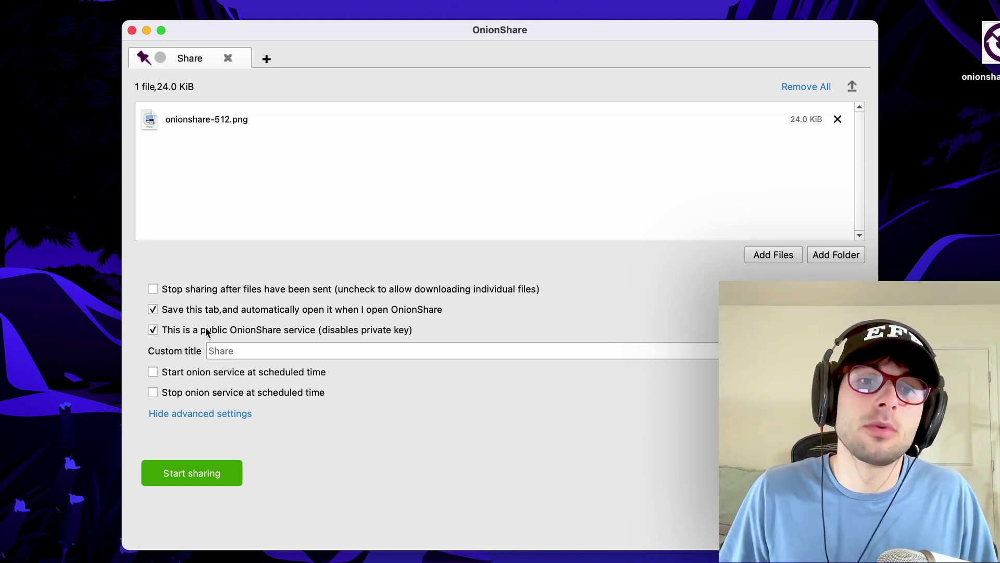
left_click(284, 334)
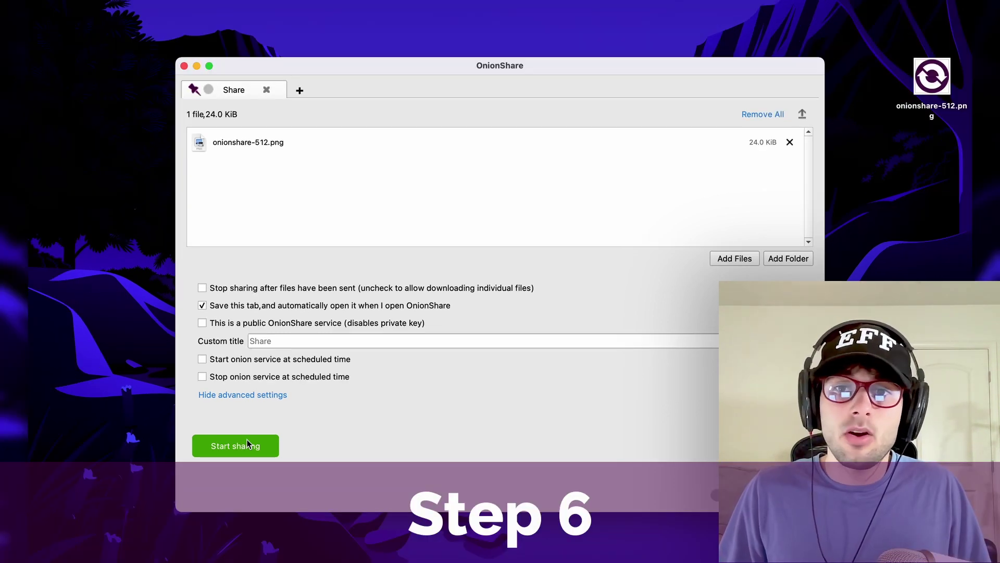
- Start sharing, then stop, tick 'This is a public OnionShare service', and start sharing again
left_click(246, 444)
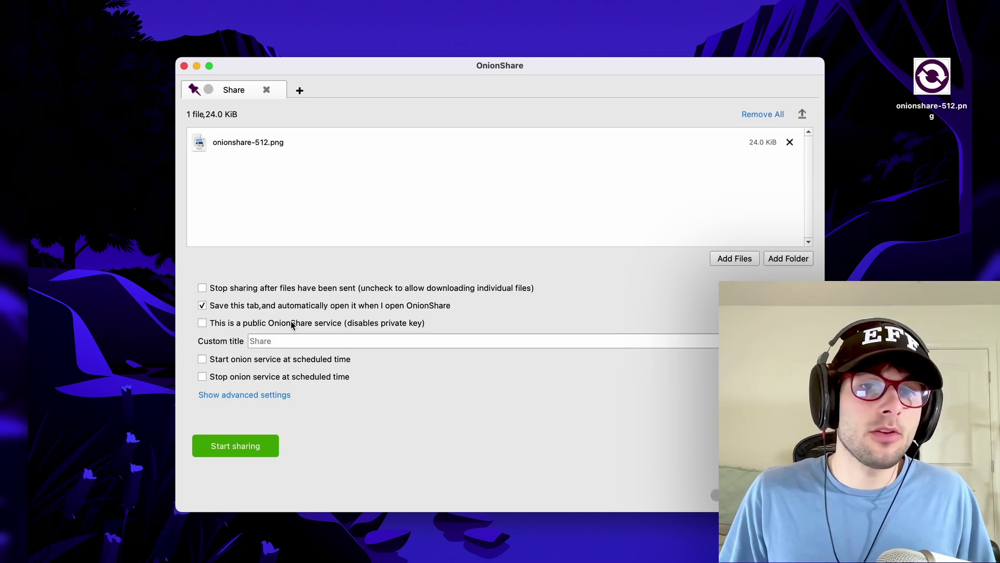
left_click(242, 323)
left_click(254, 446)
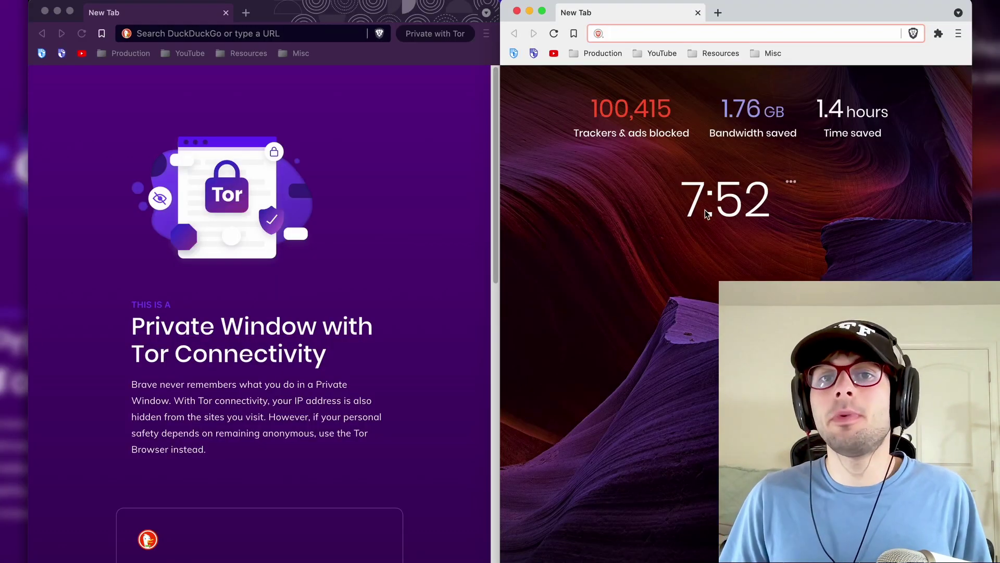
- Try the .onion address in a regular Brave window, where it shows as blocked
type("http://w53jolzlqixmtpedrj6z2wbawz7dowqlsdsnpxhcoqae22z5ksafhlyd.onion")
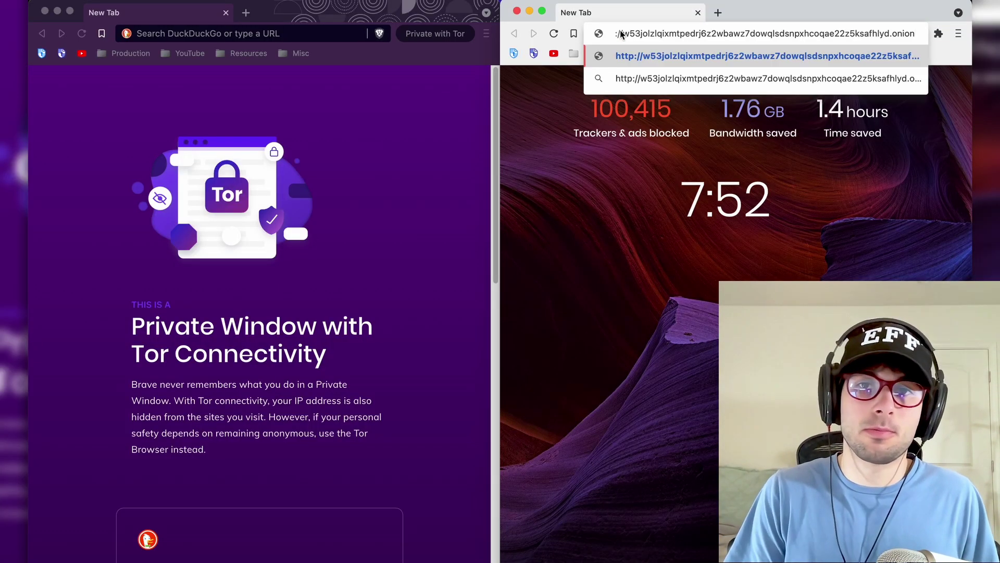
key("Return")
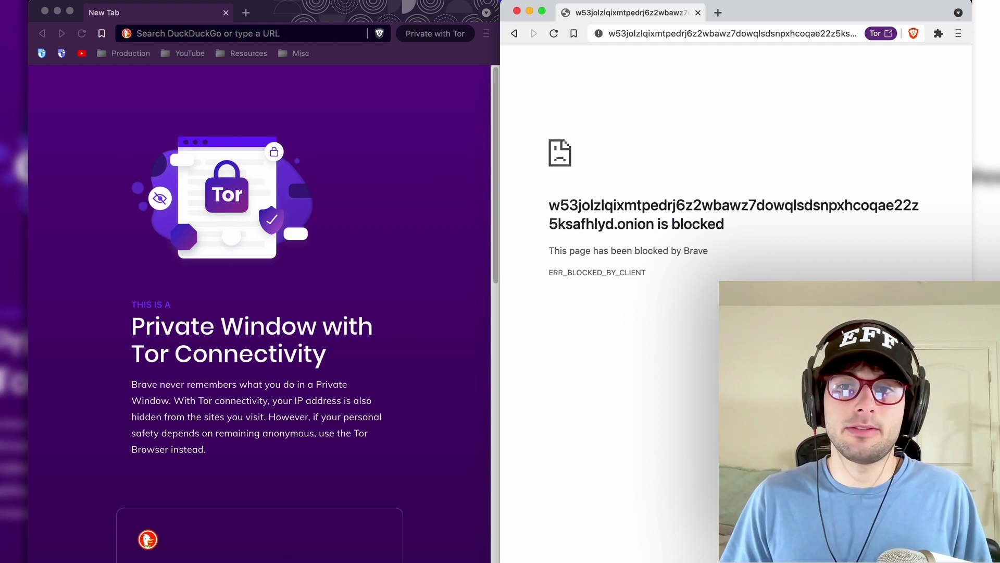
left_click_drag(724, 281, 608, 178)
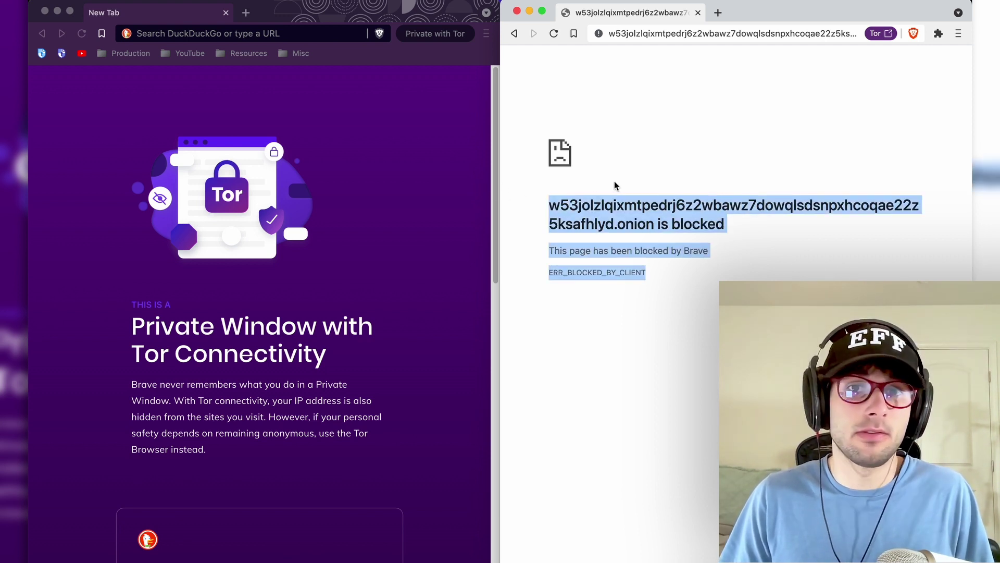
left_click(615, 181)
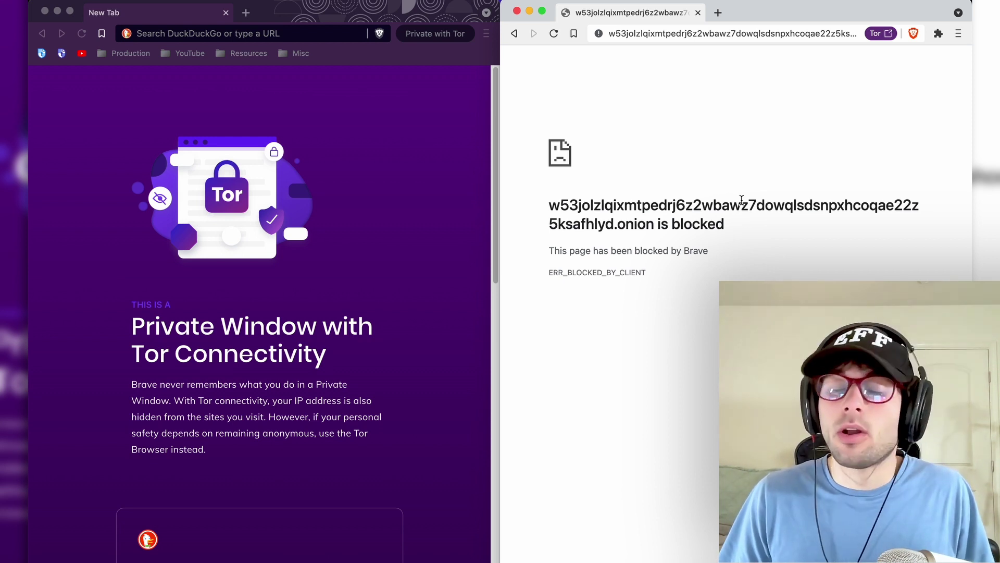
- Load the .onion address in the Private with Tor window past the warning, then cancel the file download
left_click(246, 34)
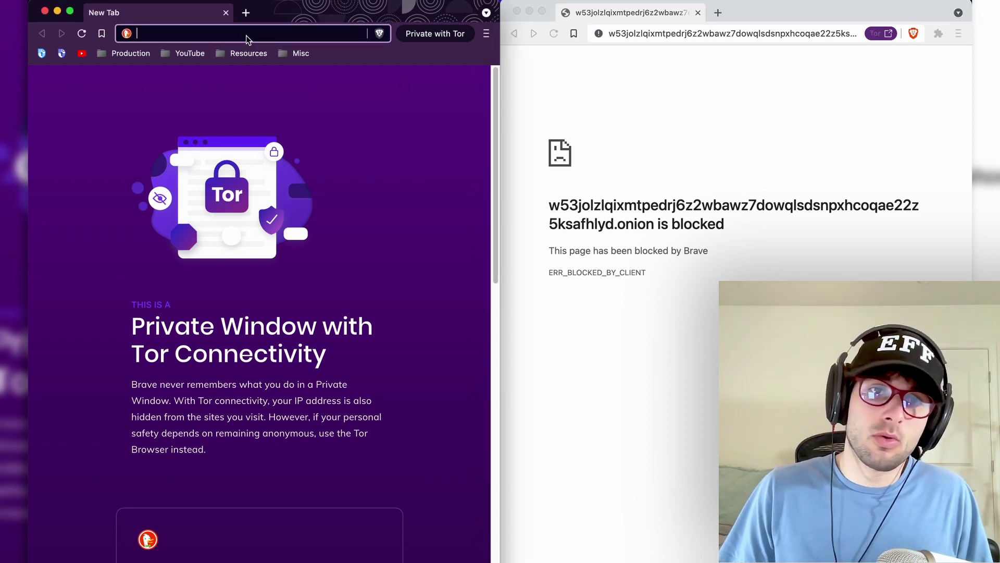
type("http://w53jolzlqixmtpedrj6z2wbawz7dowqlsdsnpxhcoqae22z5ksafhlyd.onion")
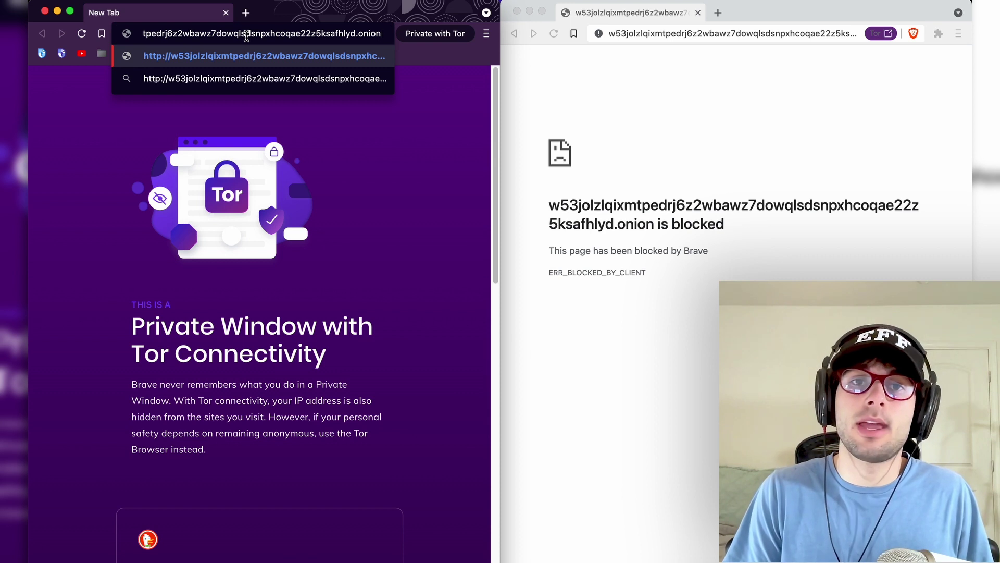
left_click(486, 34)
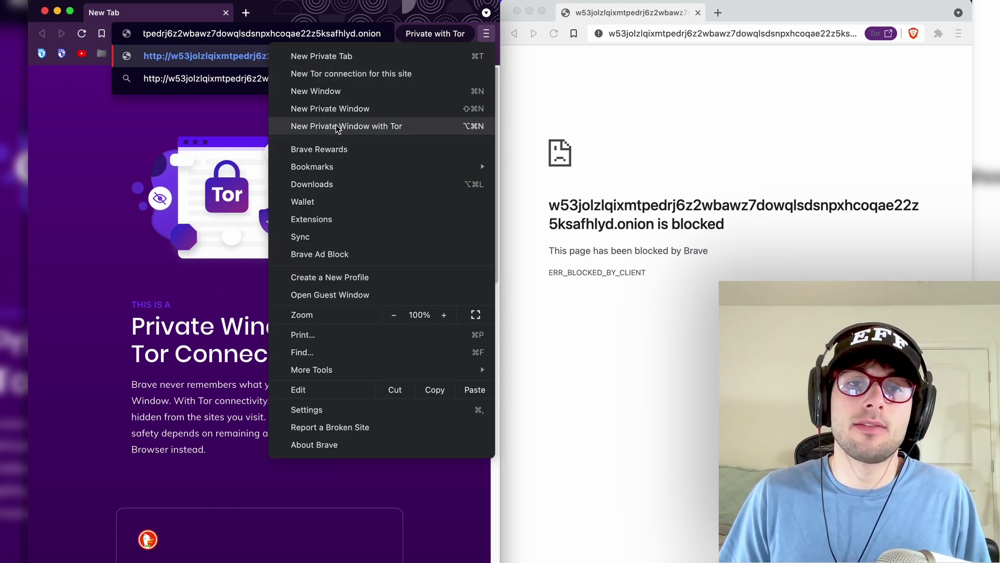
left_click(254, 36)
key("Return")
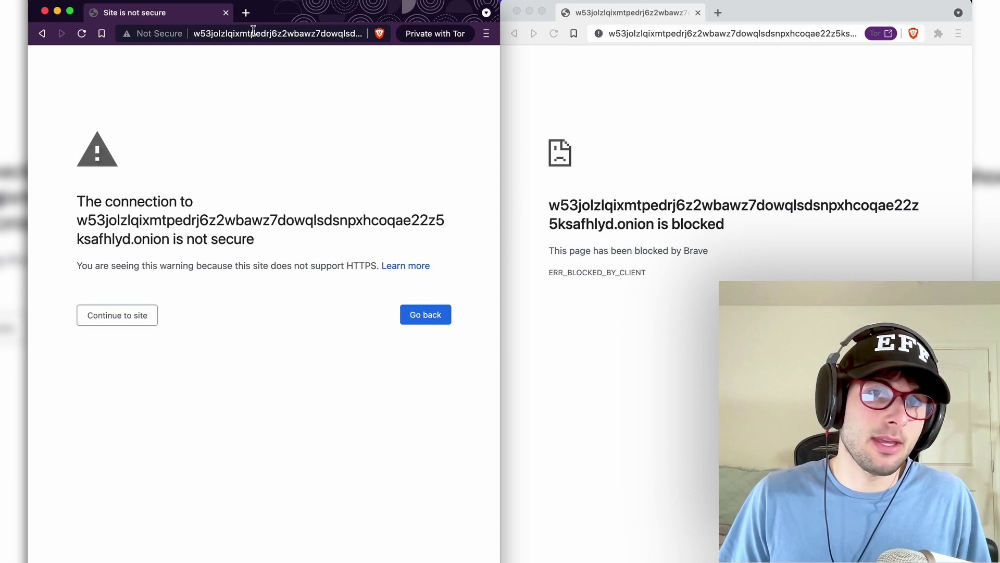
left_click(124, 316)
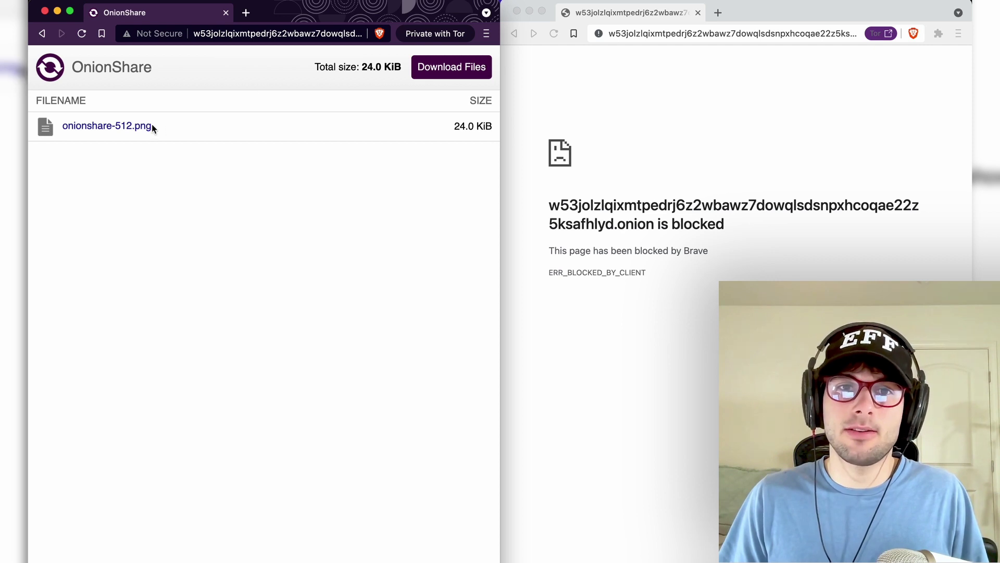
left_click(468, 71)
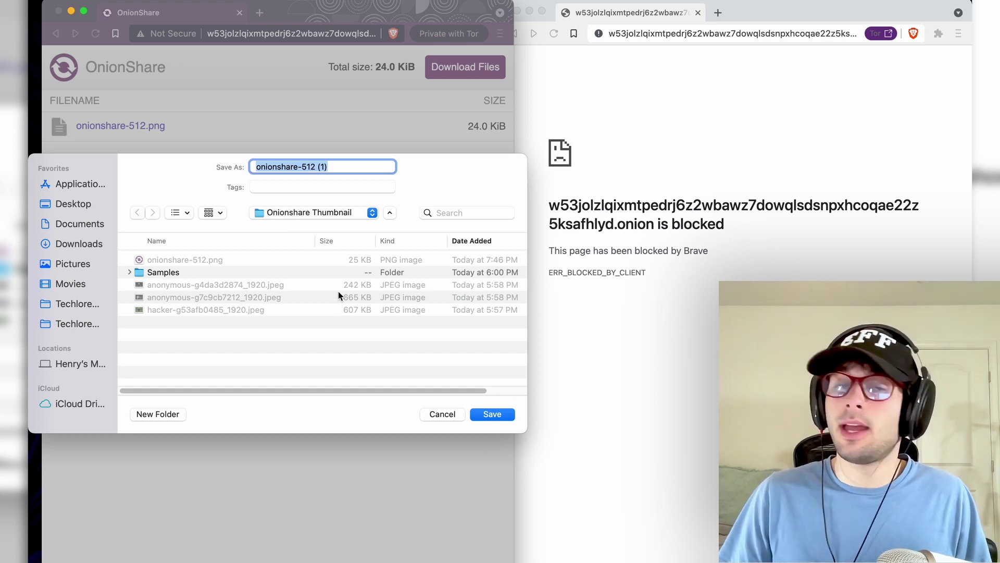
left_click(442, 412)
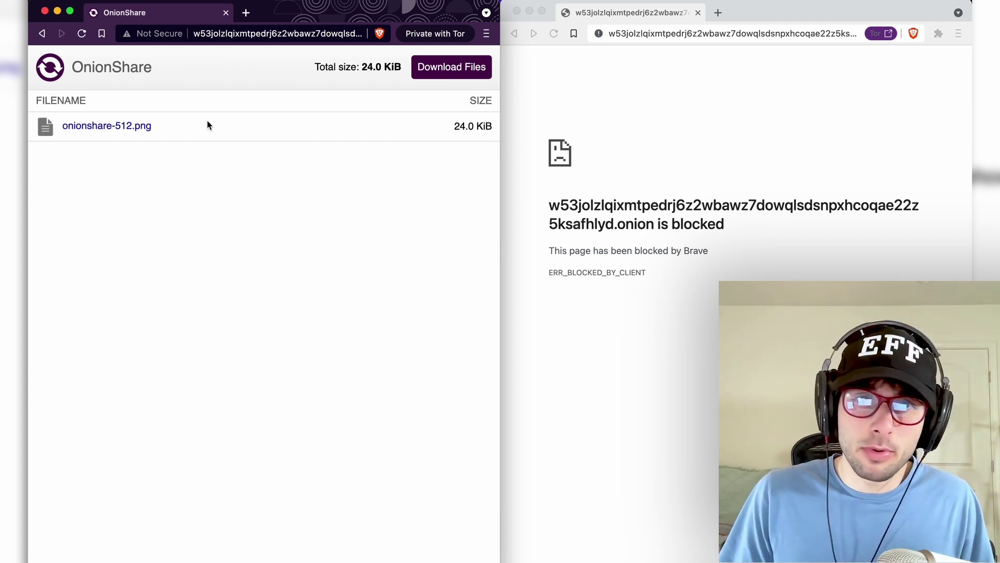
- Stop and restart the onionshare-512.png share with the public-service box unchecked, requiring a private key
key("super+Tab")
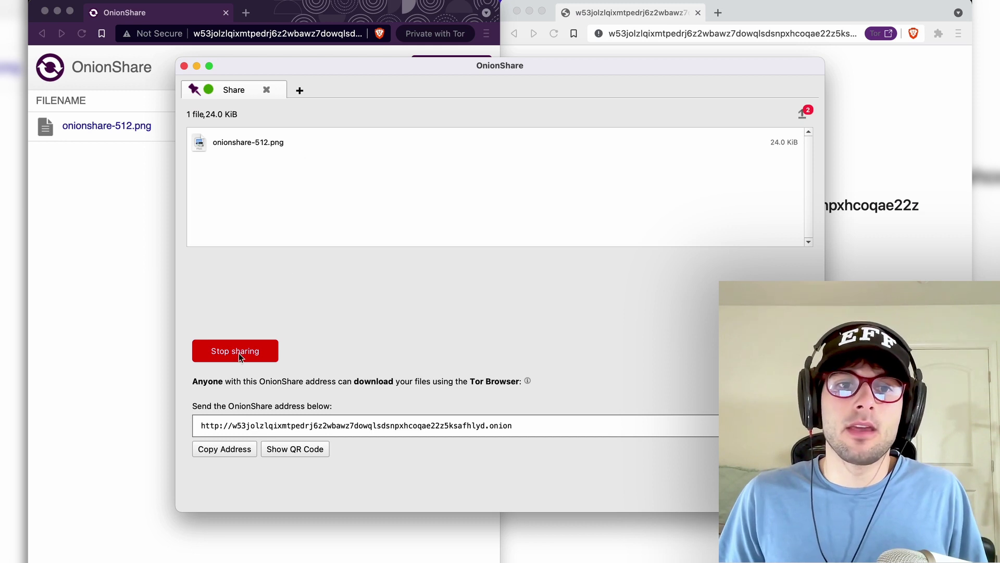
left_click(239, 354)
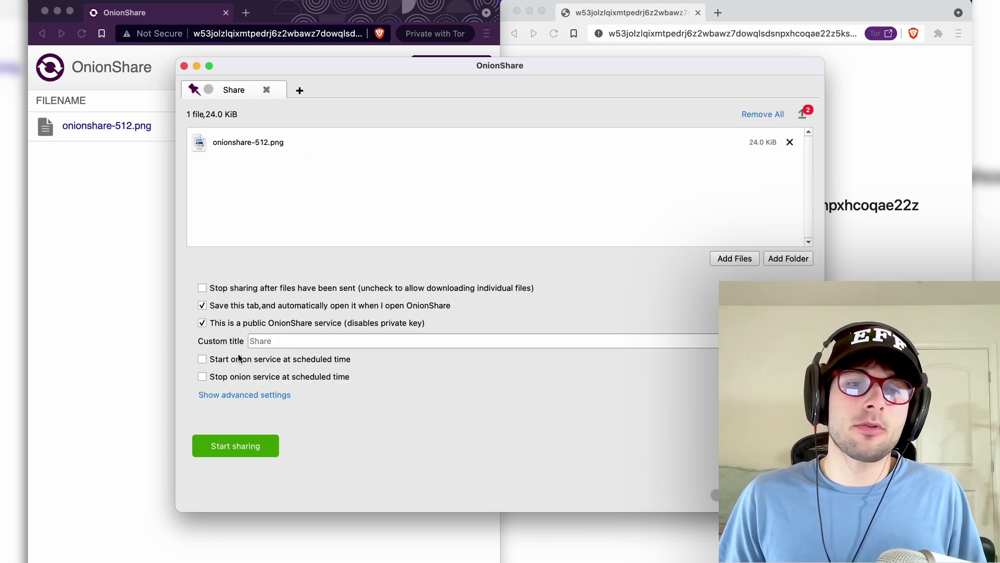
left_click(243, 451)
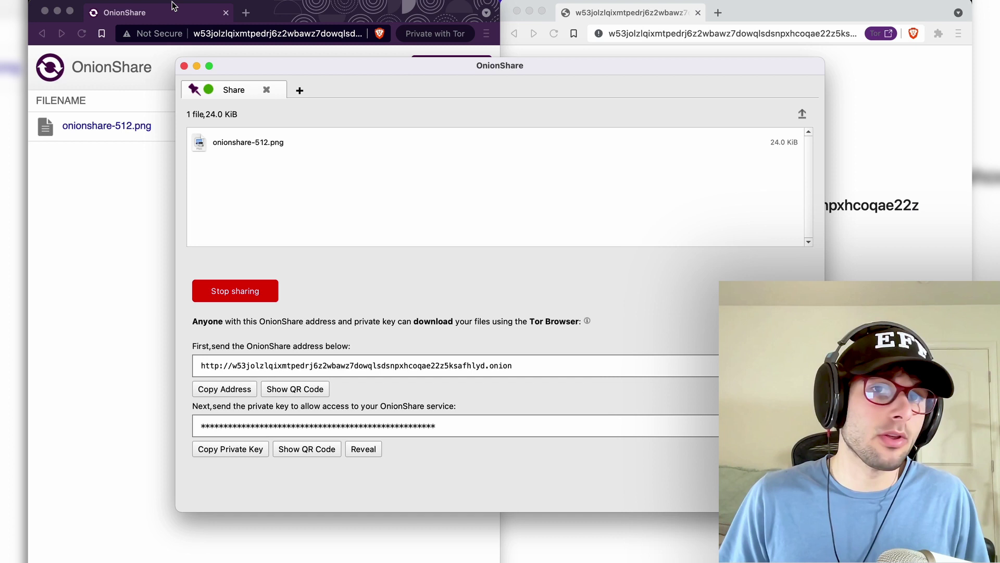
- Load the .onion address in Brave's Tor window, continue past the warning, and reload to ERR_SOCKS_CONNECTION_FAILED
left_click(208, 32)
type("http://w53jolzlqixmtpedrj6z2wbawz7dowqlsdsnpxhcoqae22z5ksafhlyd.onion")
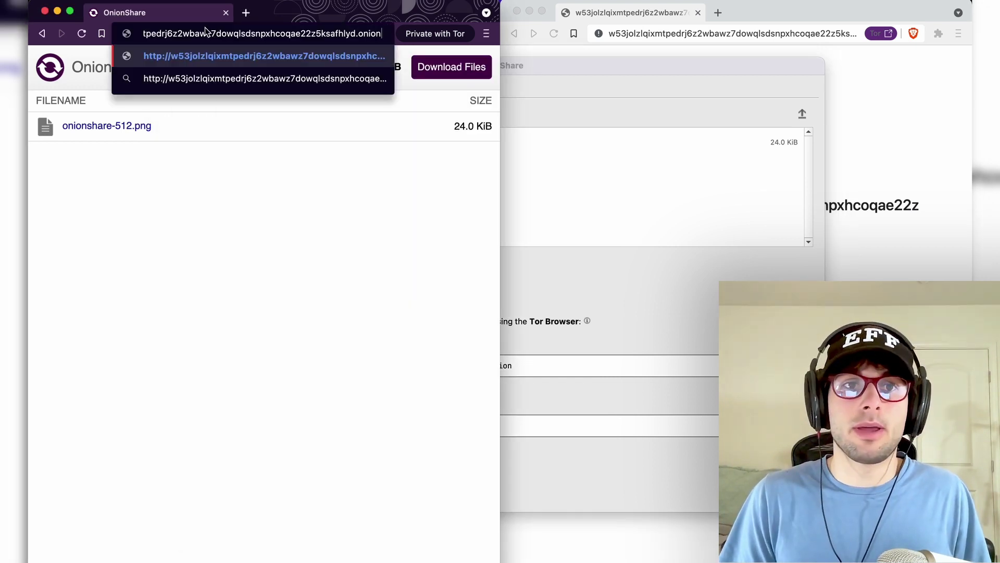
key("Return")
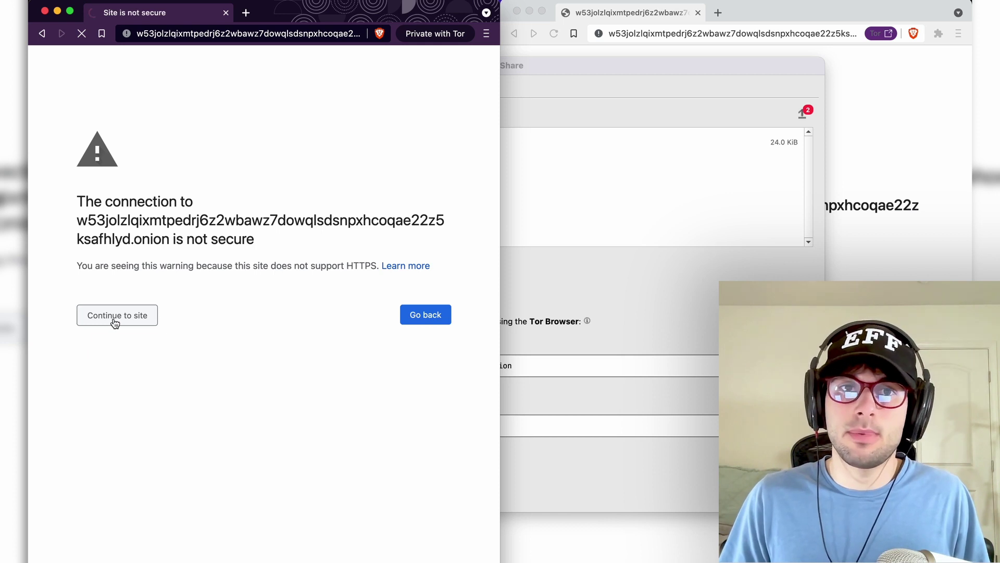
left_click(115, 323)
left_click_drag(133, 207, 255, 250)
left_click(255, 251)
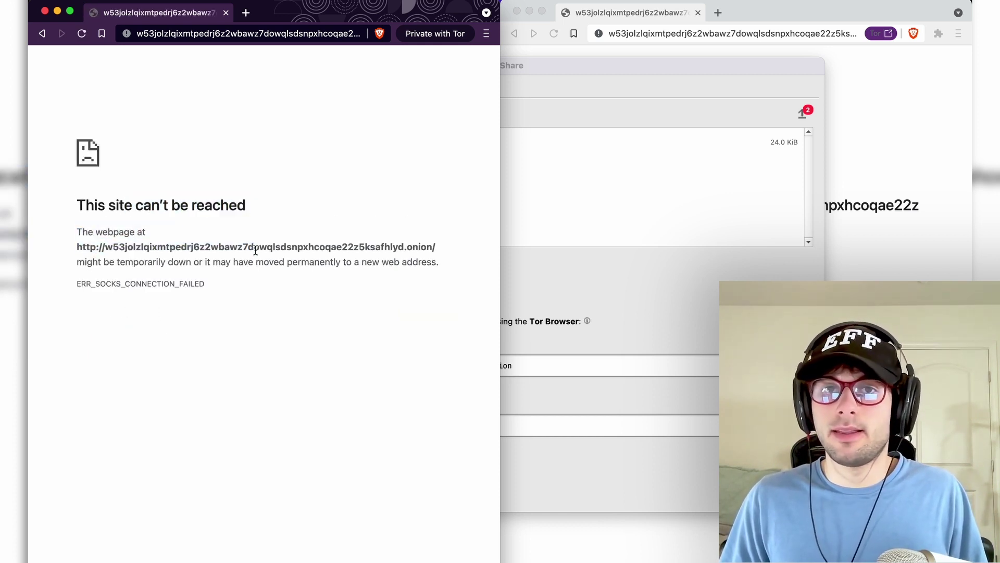
left_click(126, 33)
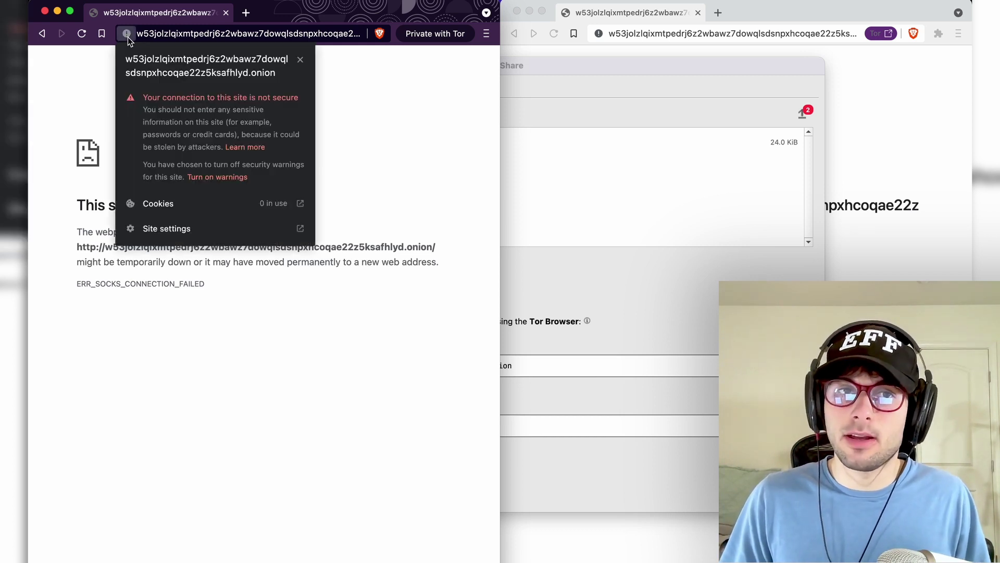
key("super+r")
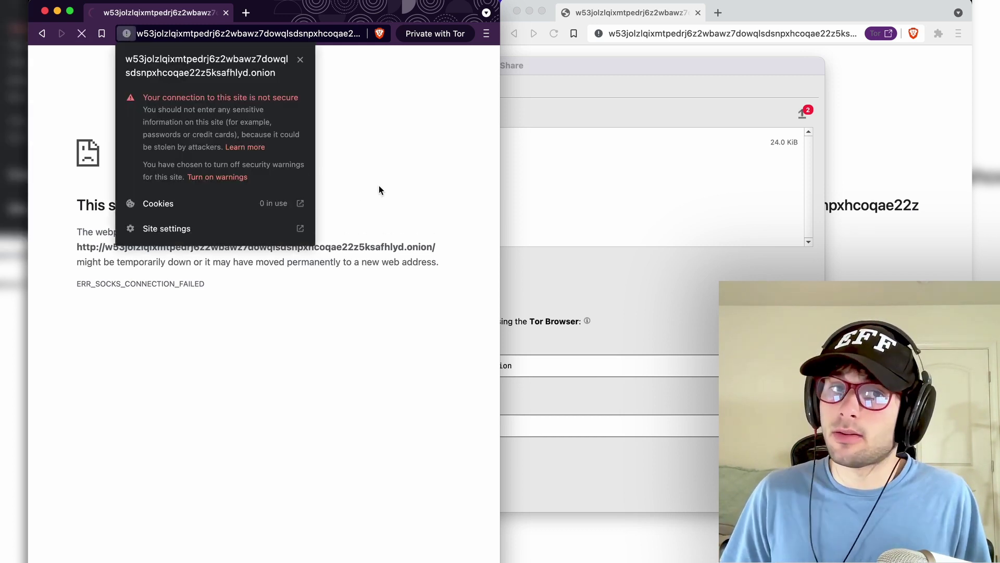
left_click(380, 186)
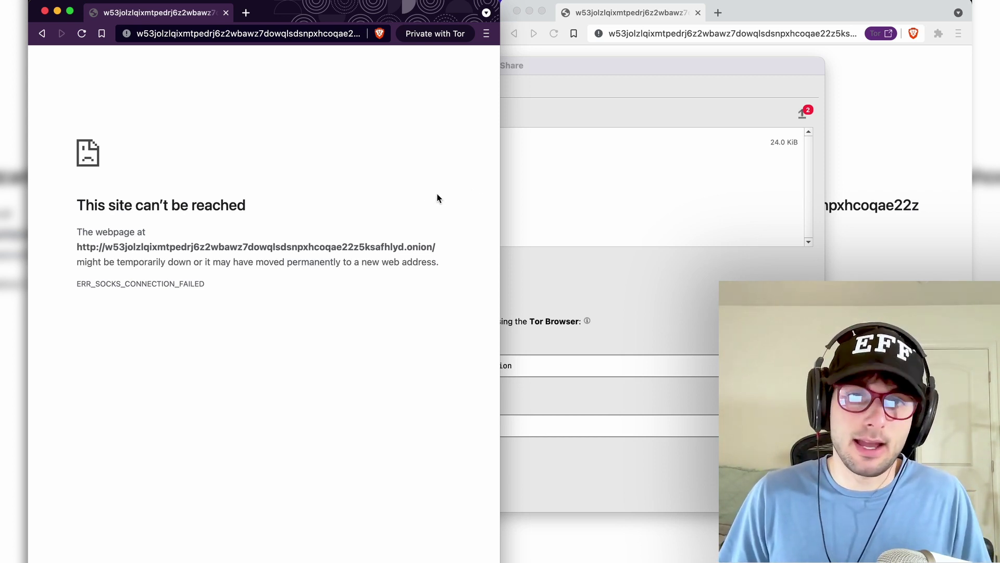
key("super+space")
- Launch Tor Browser via Spotlight 'tor', enlarge its window, and load the .onion address
type("tor")
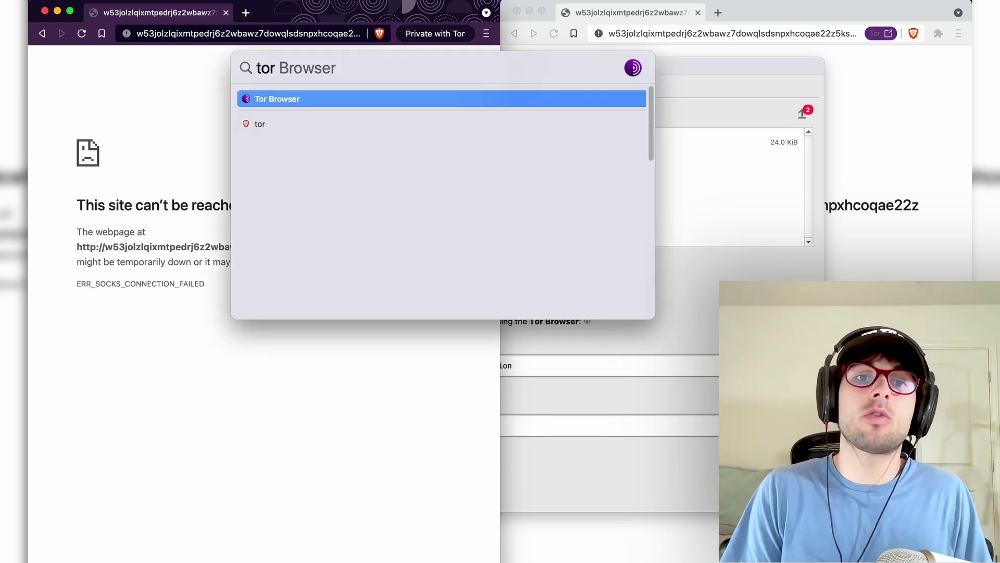
key("Return")
left_click_drag(636, 12, 299, 12)
double_click(300, 12)
key("super+Tab")
key("super+Tab")
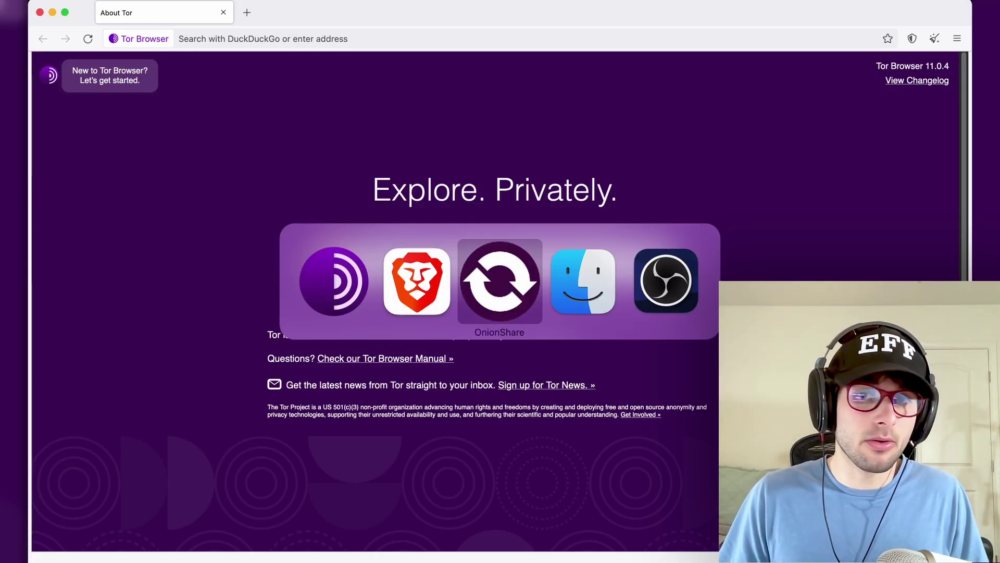
left_click(320, 39)
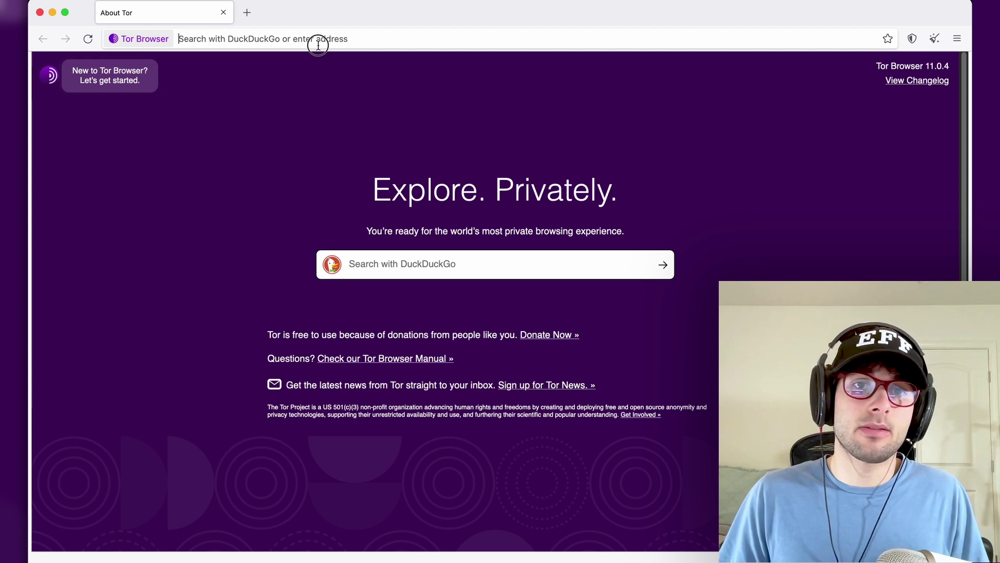
type("http://w53jolzlqixmtpedrj6z2wbawz7dowqlsdsnpxhcoqae22z5ksafhlyd.onion")
key("Return")
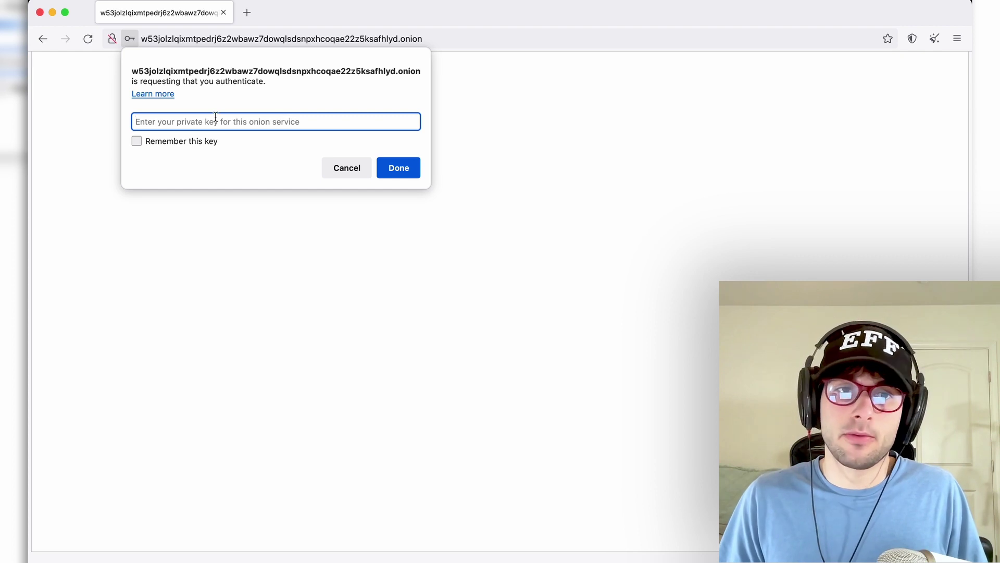
- Copy the share's private key from OnionShare and submit it in Tor Browser's authentication prompt
key("super+Tab")
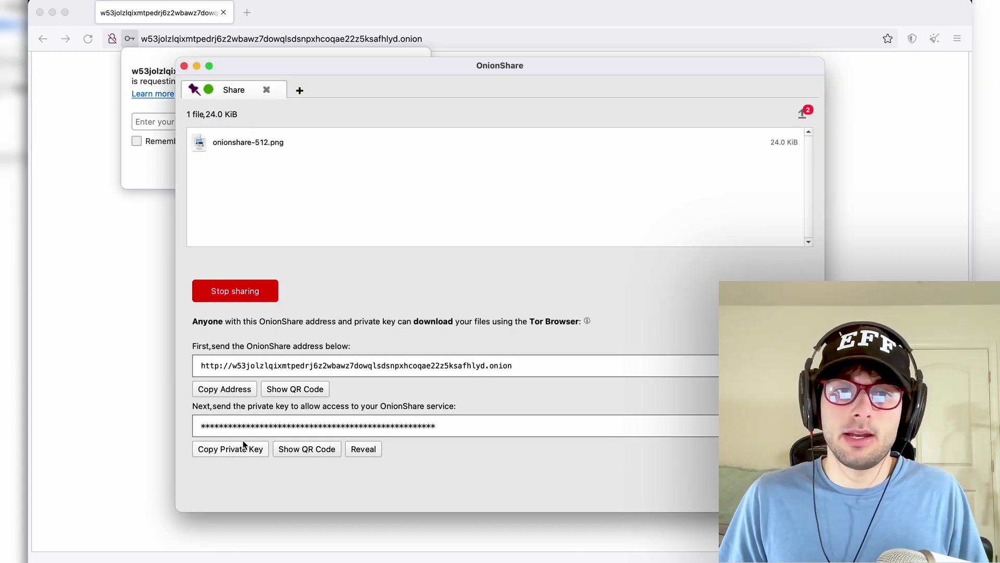
left_click(244, 450)
key("super+Tab")
key("super+v")
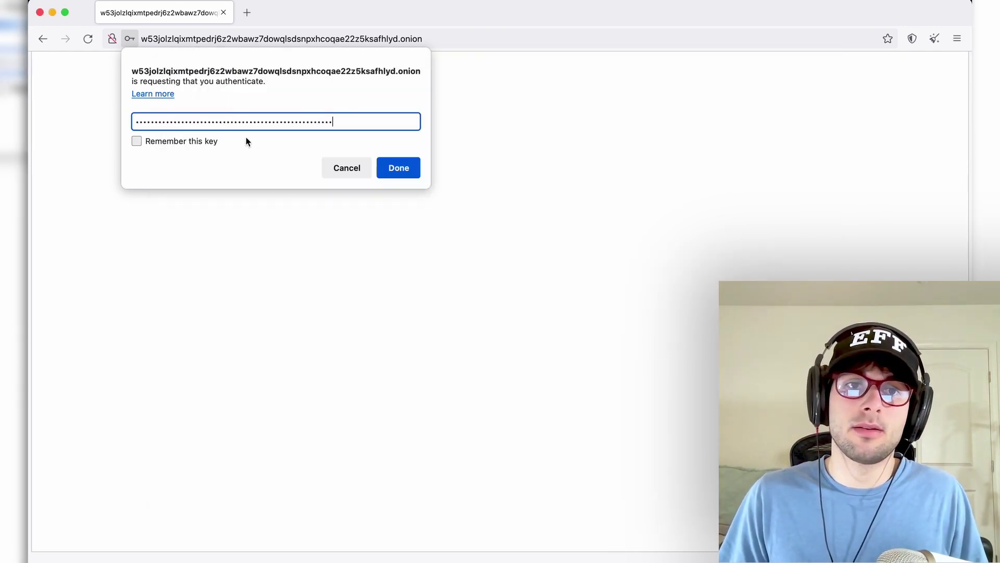
left_click(396, 166)
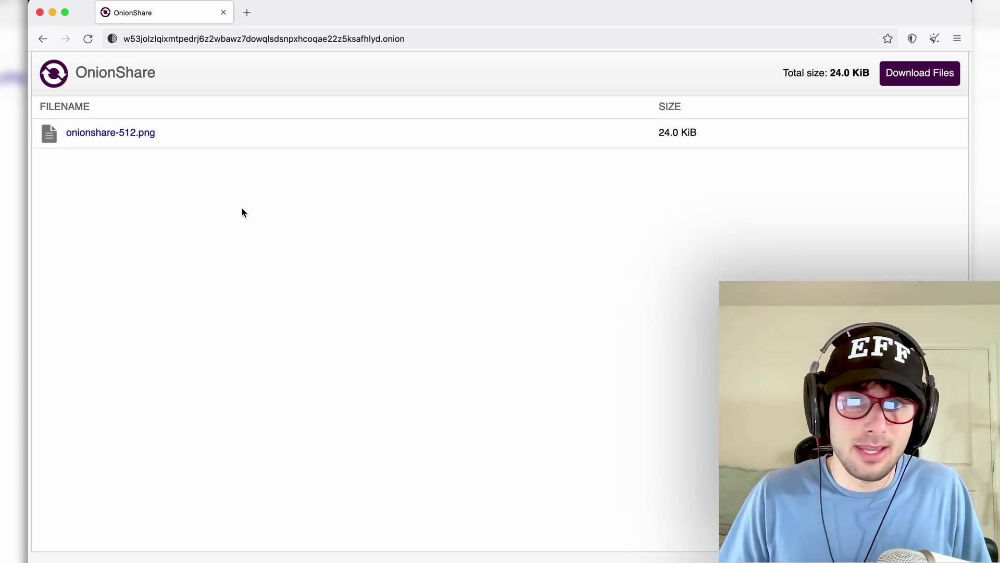
- Bring OnionShare back to the front from Tor Browser
key("super+Tab")
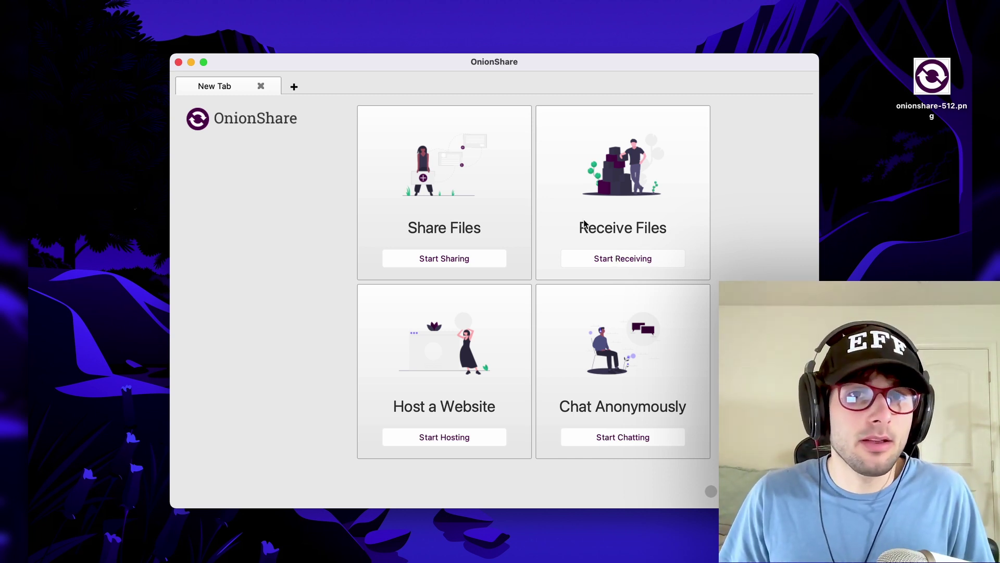
- Begin a new receive service and set its save folder to the Desktop
left_click(600, 265)
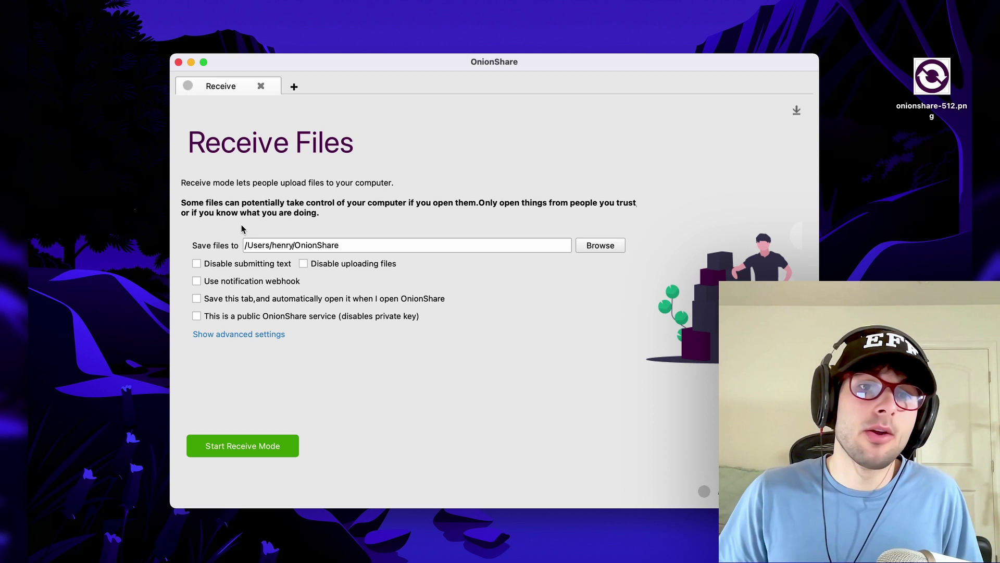
left_click(932, 78)
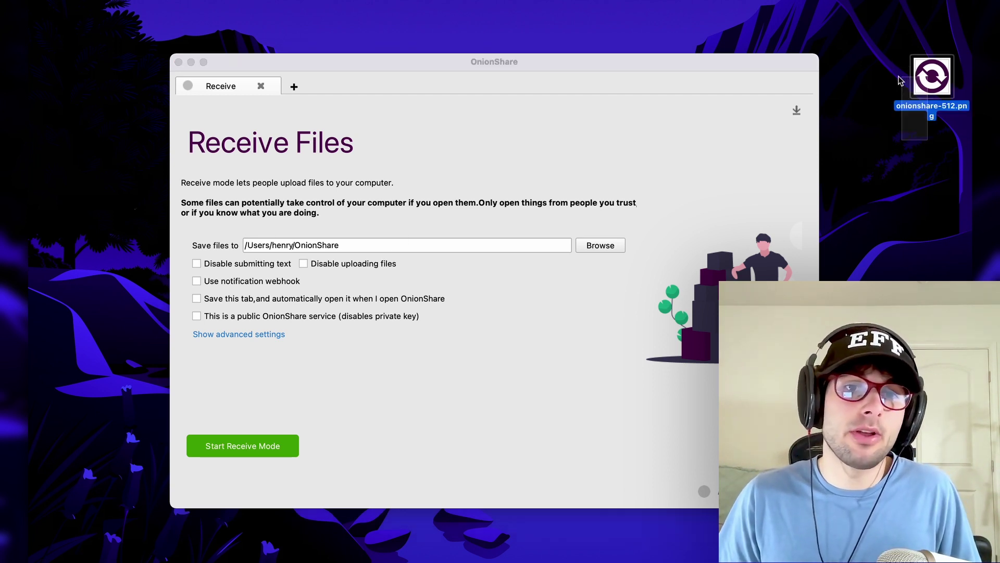
left_click(324, 241)
left_click(586, 244)
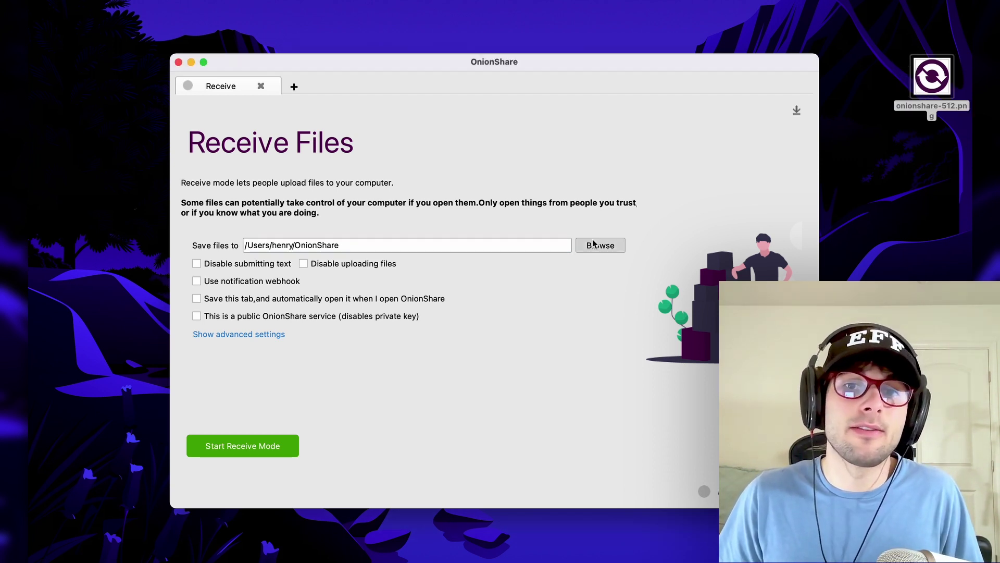
left_click(292, 126)
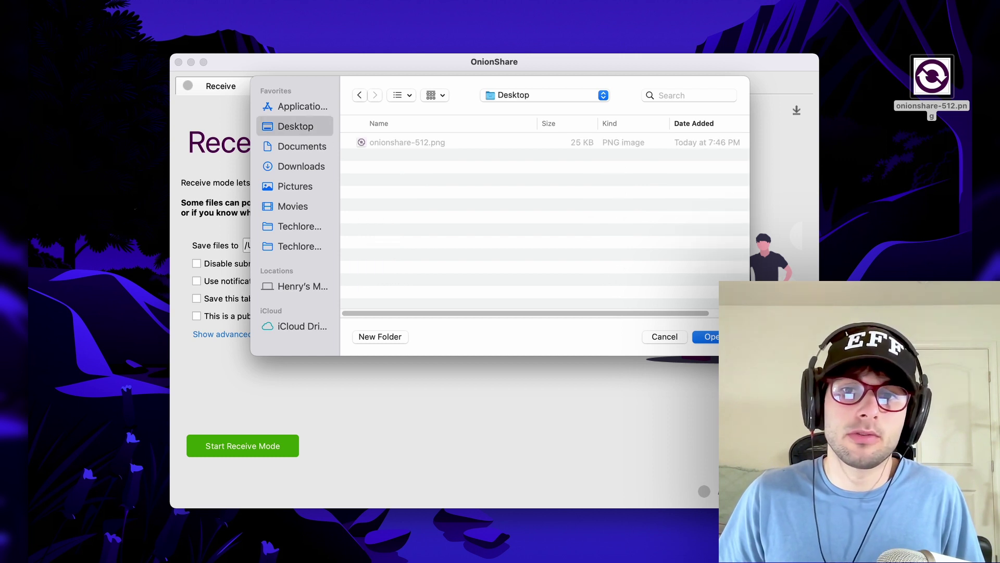
left_click(711, 338)
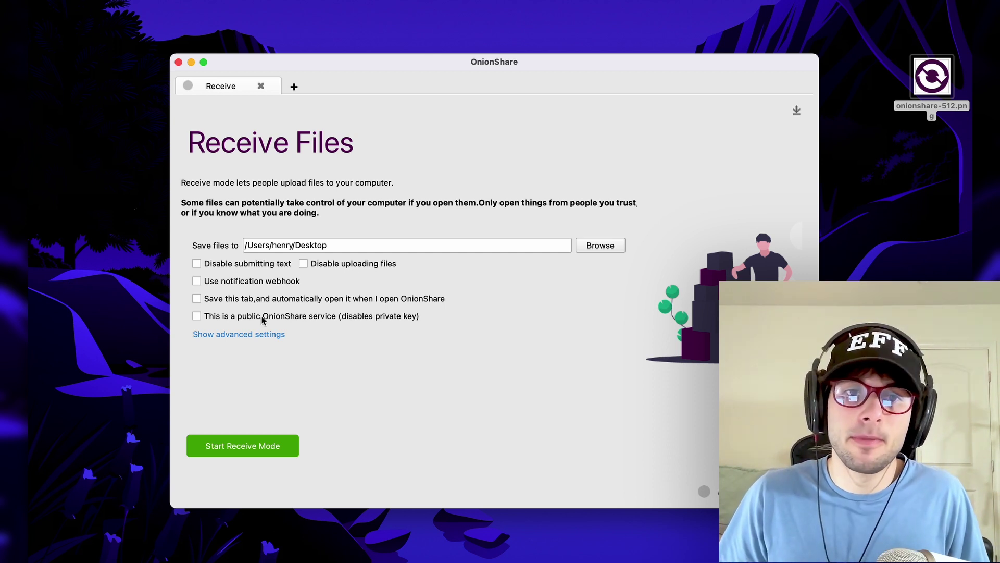
- Mark the tab as saved, keep it private with a key, and start Receive Mode
left_click(259, 335)
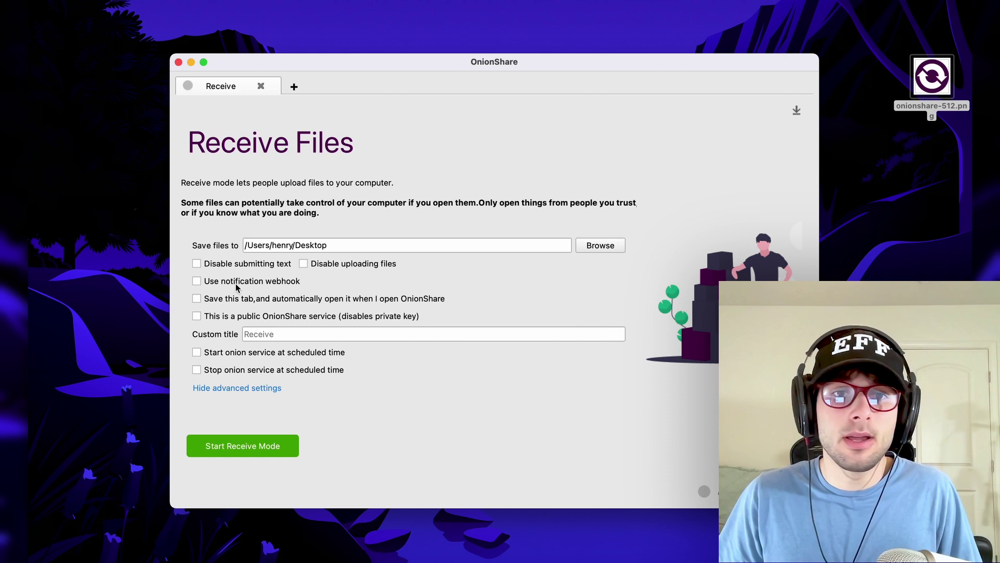
left_click(262, 301)
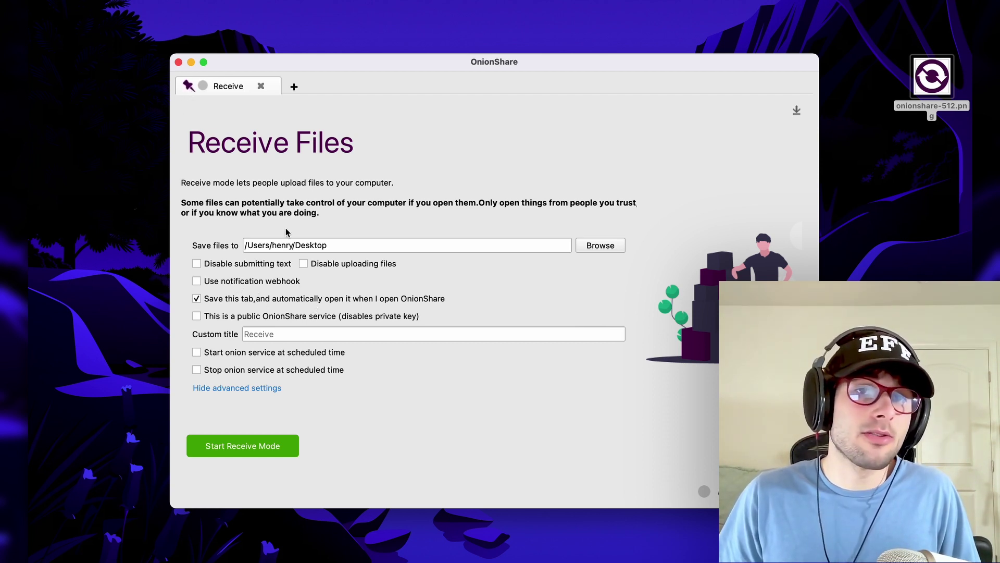
left_click(233, 319)
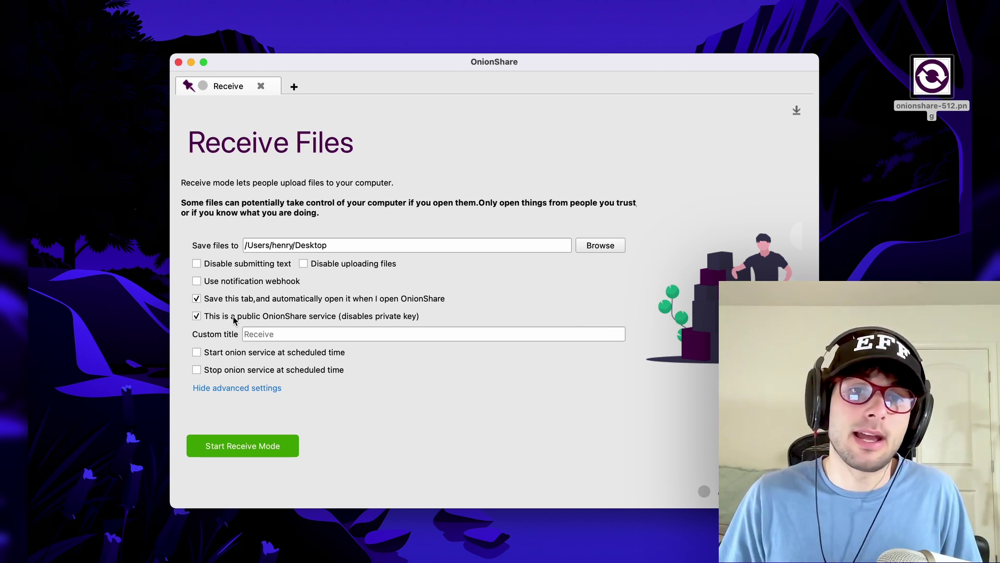
left_click(276, 317)
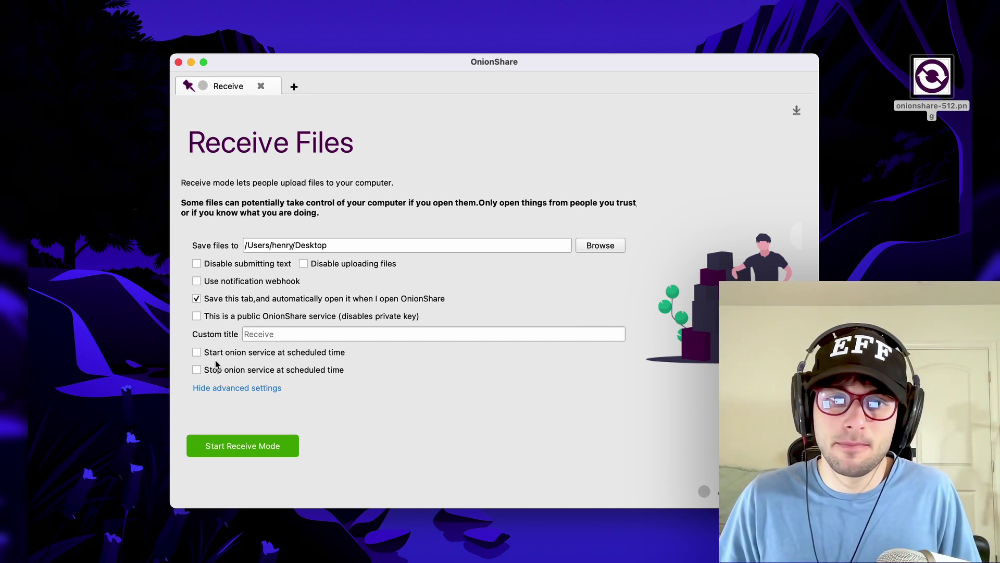
left_click(255, 450)
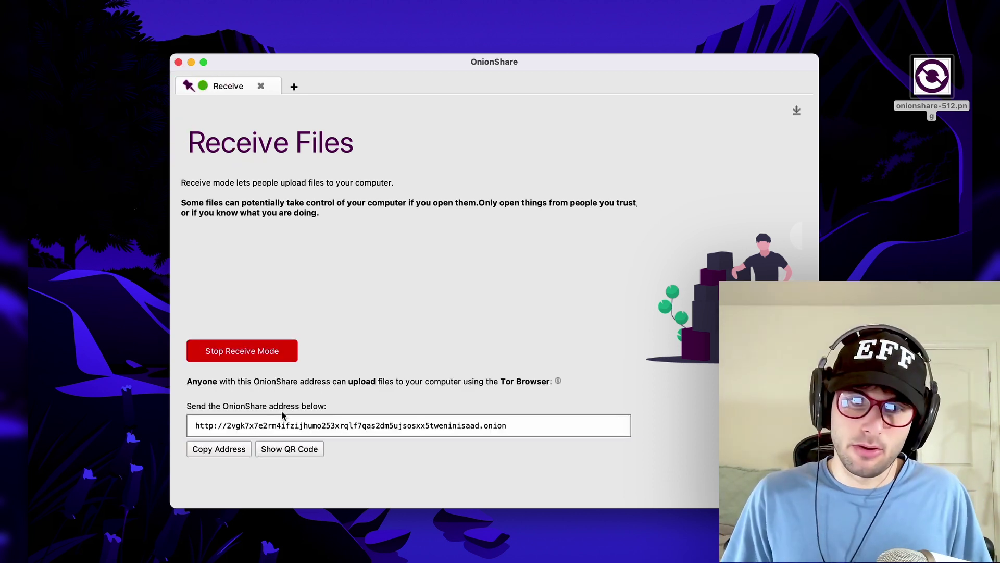
- Copy the receive service's onion address and load it in Tor Browser
left_click(232, 453)
key("super+Tab")
key("super+Tab")
key("super+Tab")
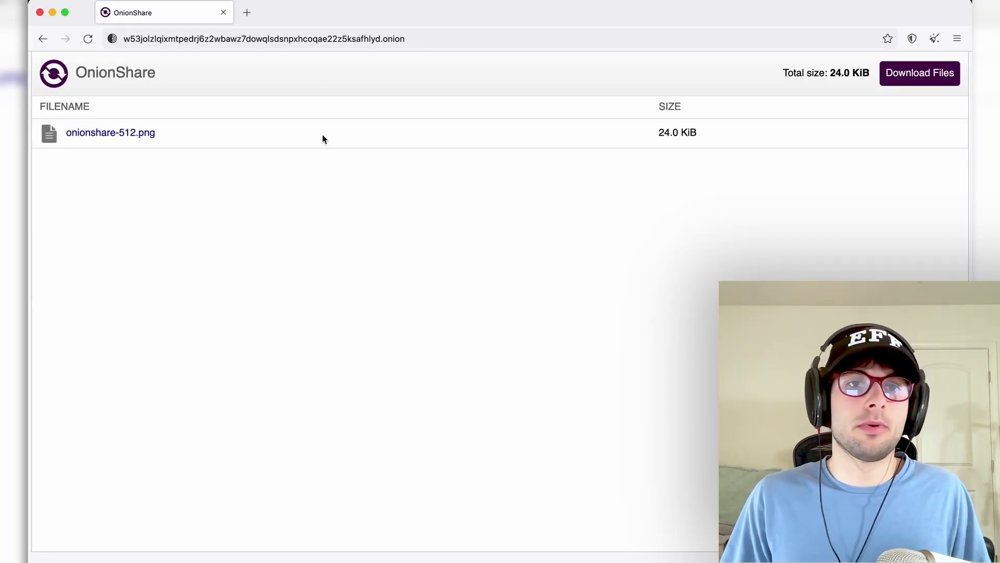
left_click(287, 39)
key("super+v")
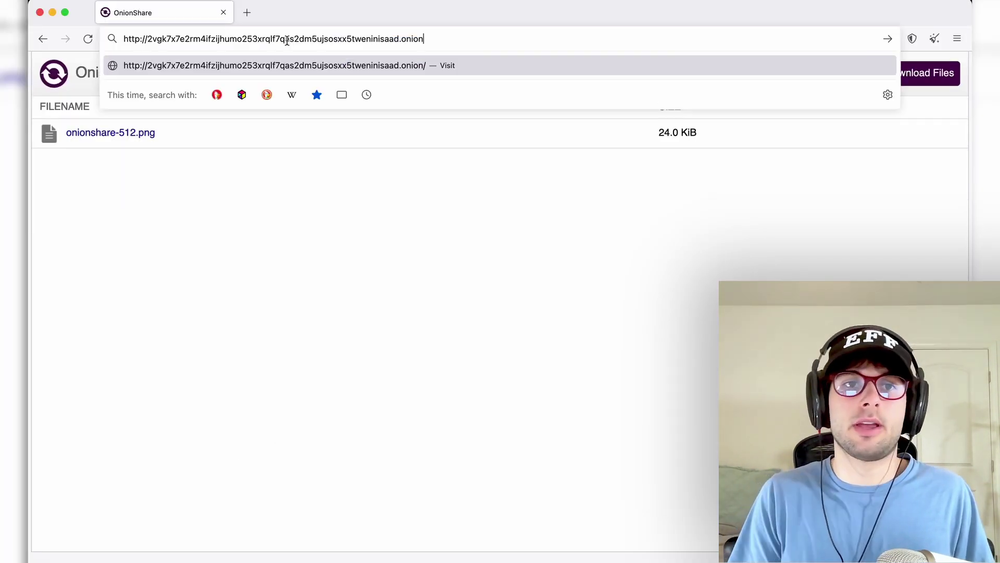
key("Return")
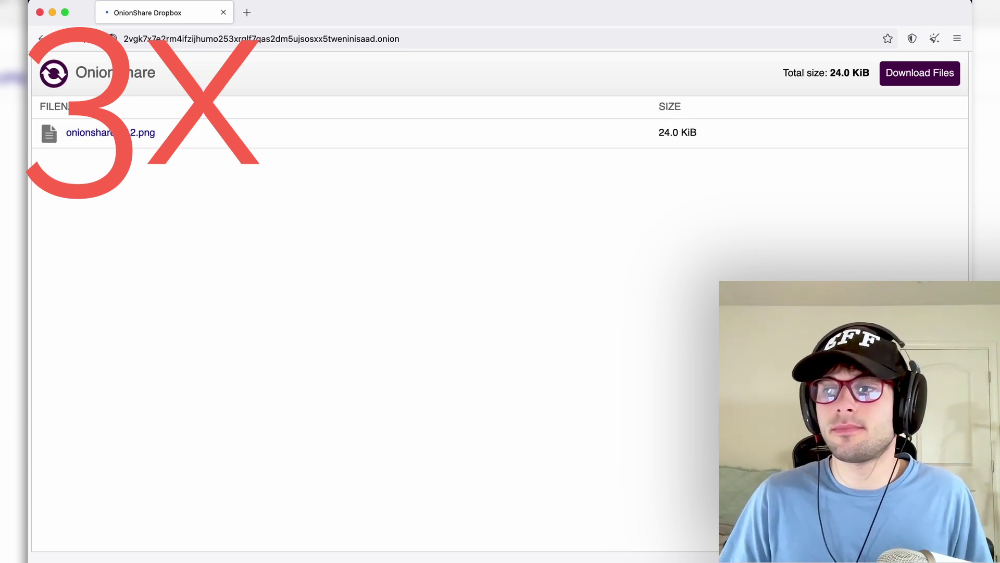
- Write the message 'Hello' on the Dropbox page and submit it
left_click_drag(760, 254, 406, 230)
left_click(357, 314)
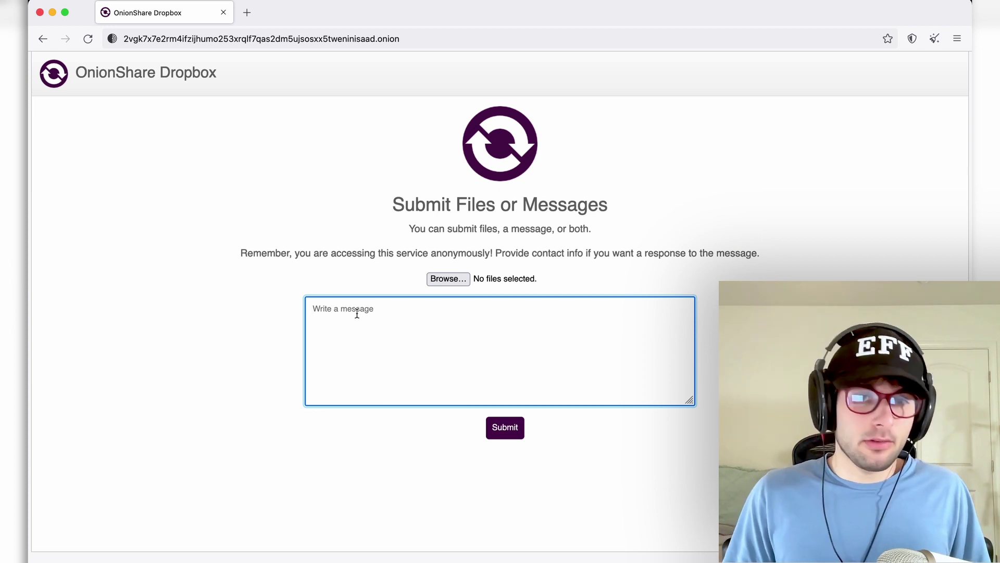
type("Hello, this is Henry from a different dimension.")
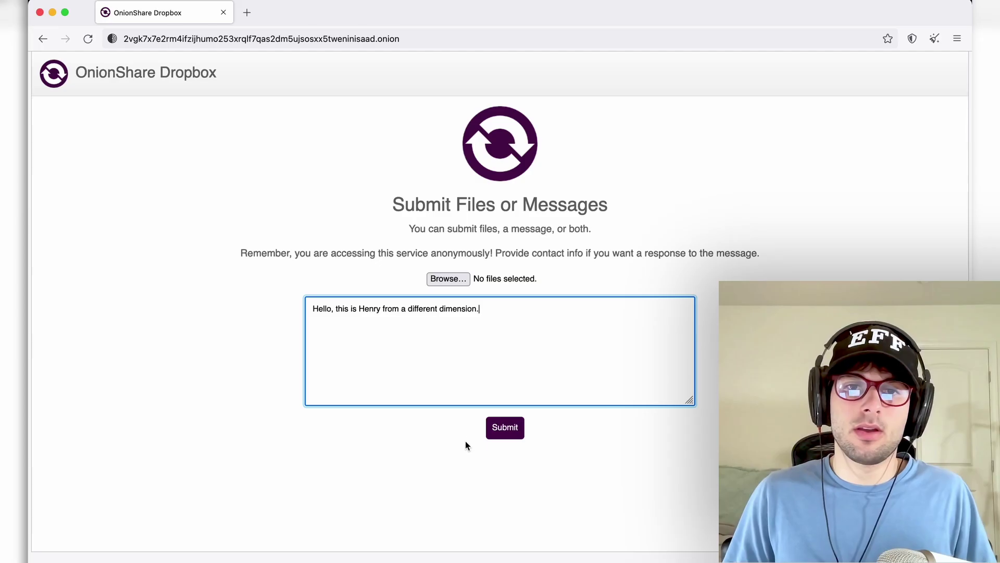
left_click(492, 506)
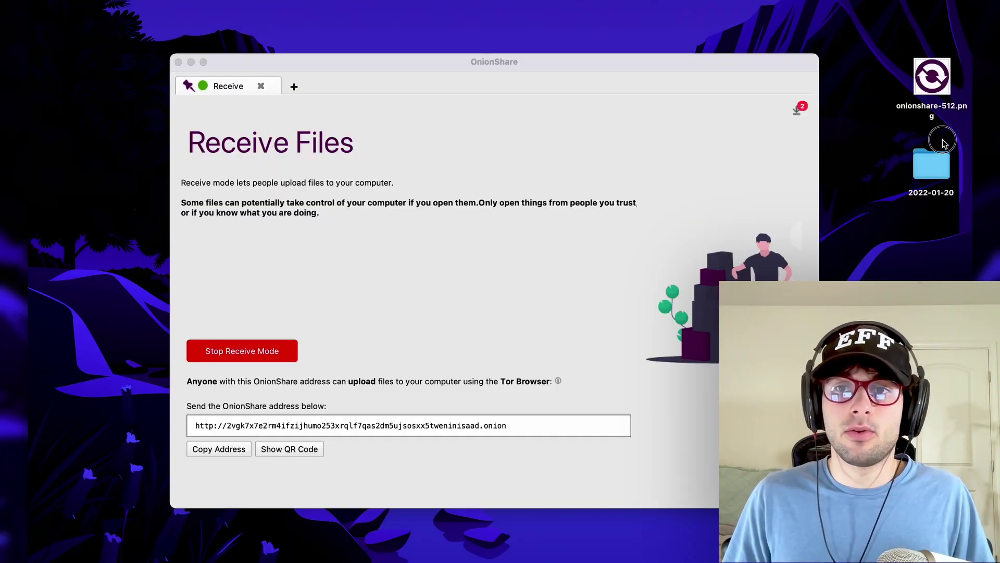
- Open the desktop folder 2022-01-20 and read the greeting in 200041-message.txt
left_click(923, 174)
double_click(923, 175)
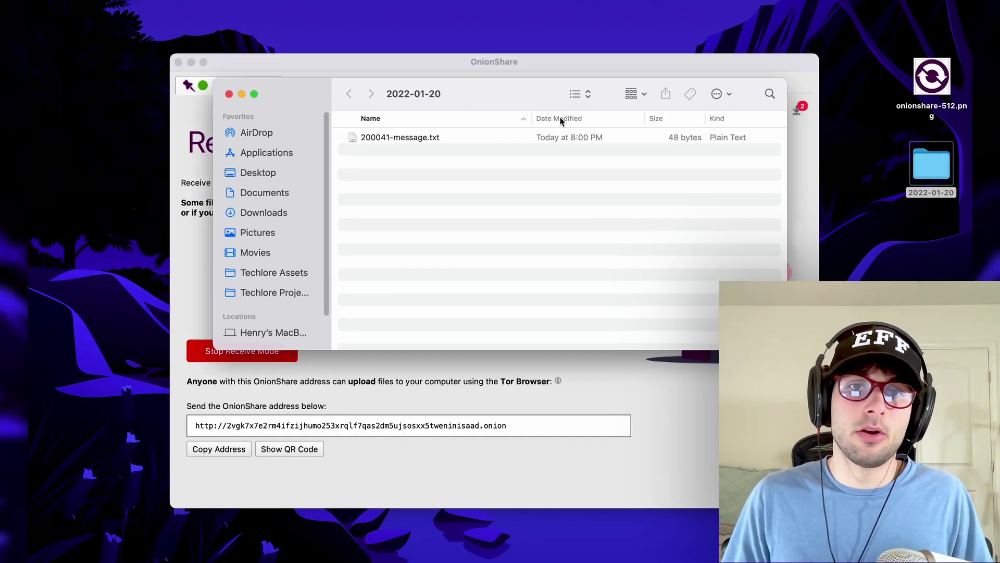
double_click(405, 137)
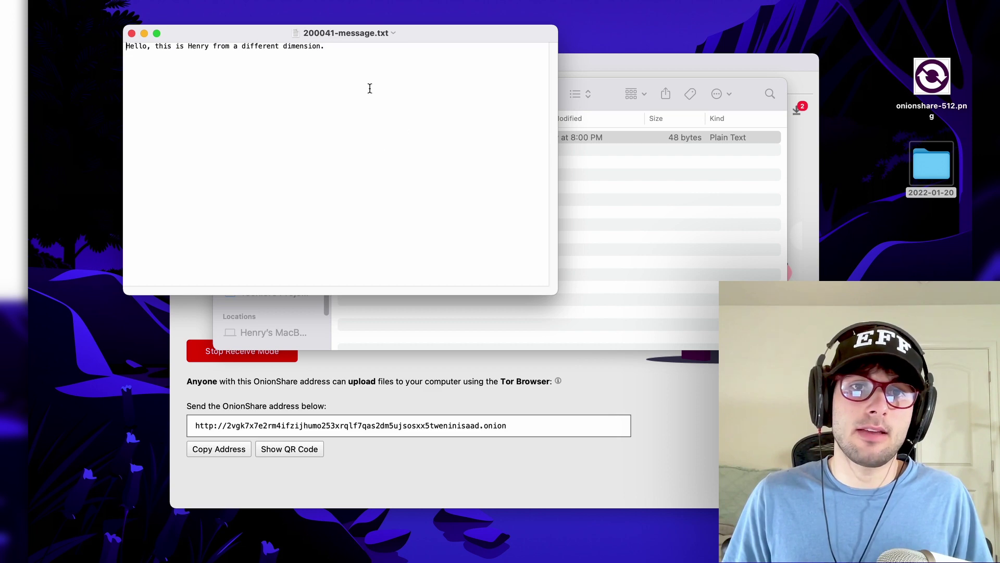
left_click_drag(364, 60, 66, 42)
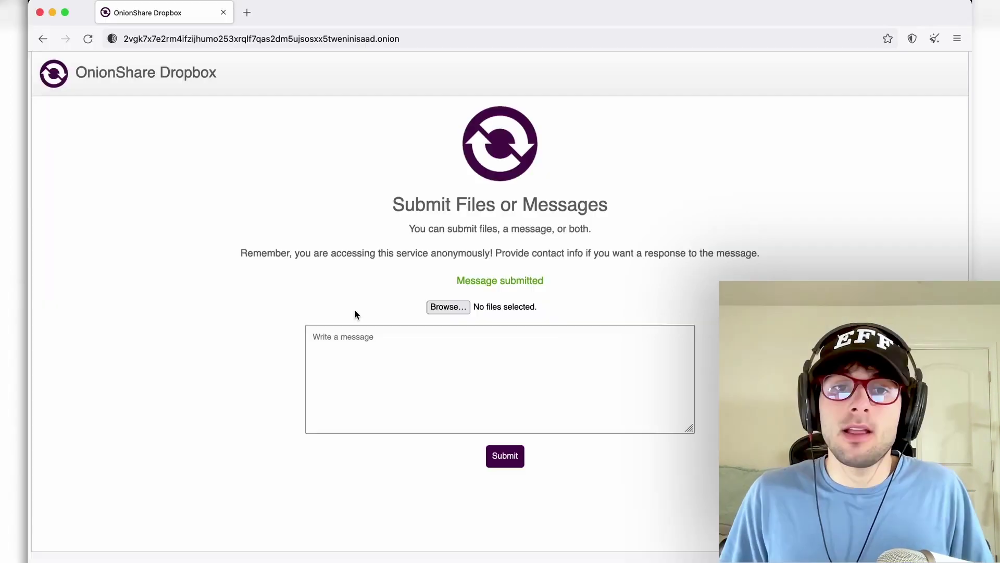
left_click(468, 364)
- Upload onionshare-512.png through the Tor Browser dropbox page
left_click(452, 309)
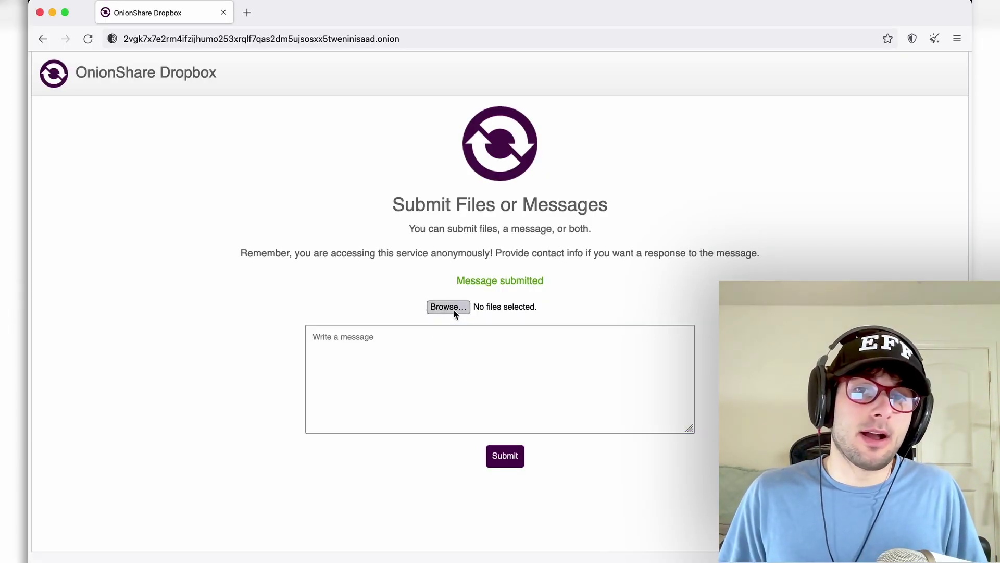
left_click(417, 155)
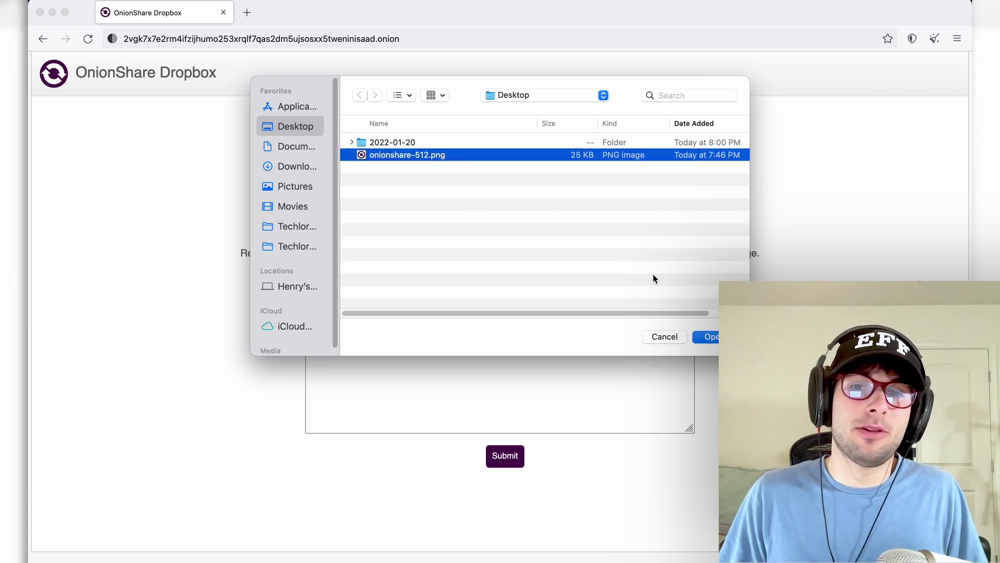
left_click(709, 337)
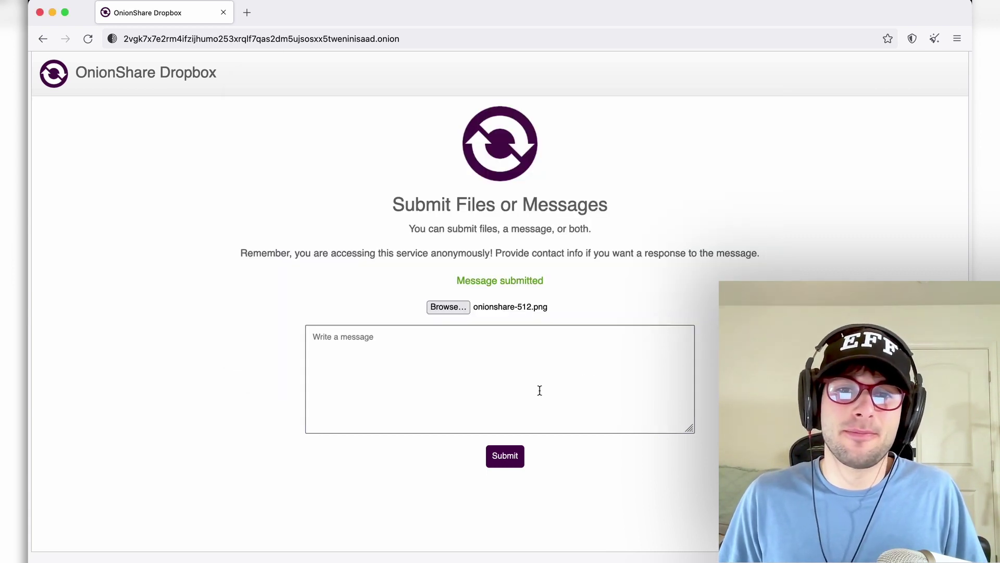
left_click(513, 461)
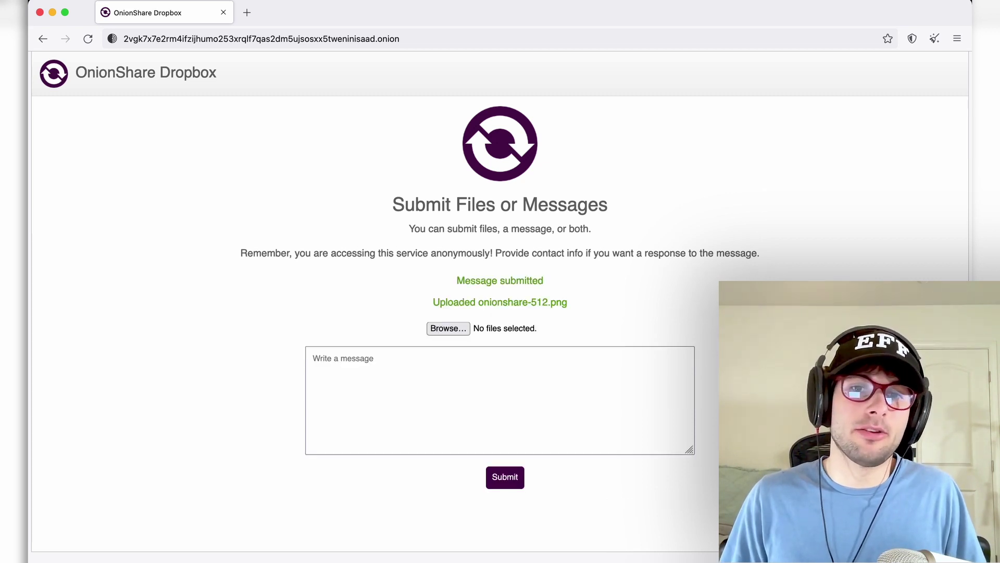
- Confirm onionshare-512.png arrived in 2022-01-20 > 200140, then stop Receive Mode
key("super+Tab")
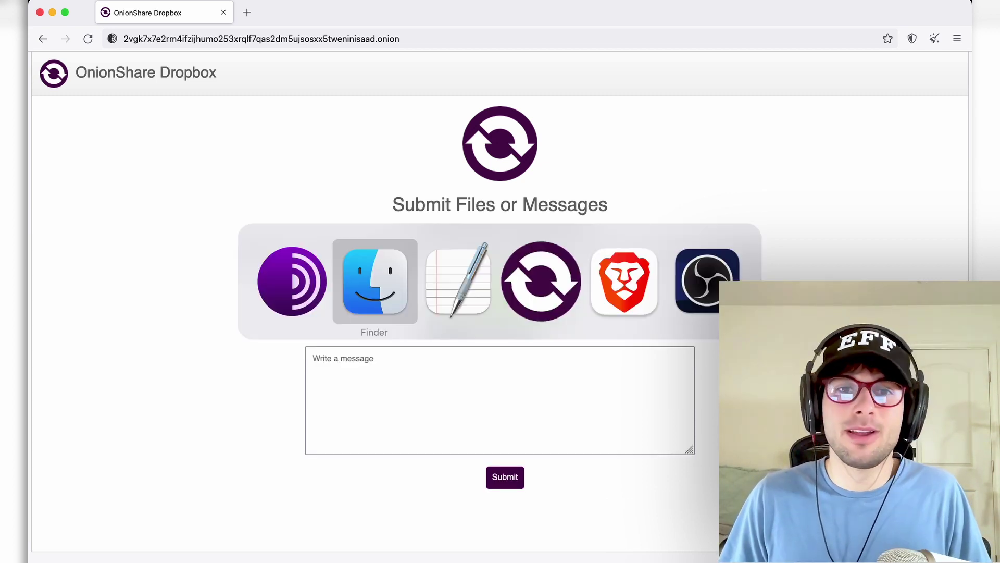
key("super+h")
double_click(931, 166)
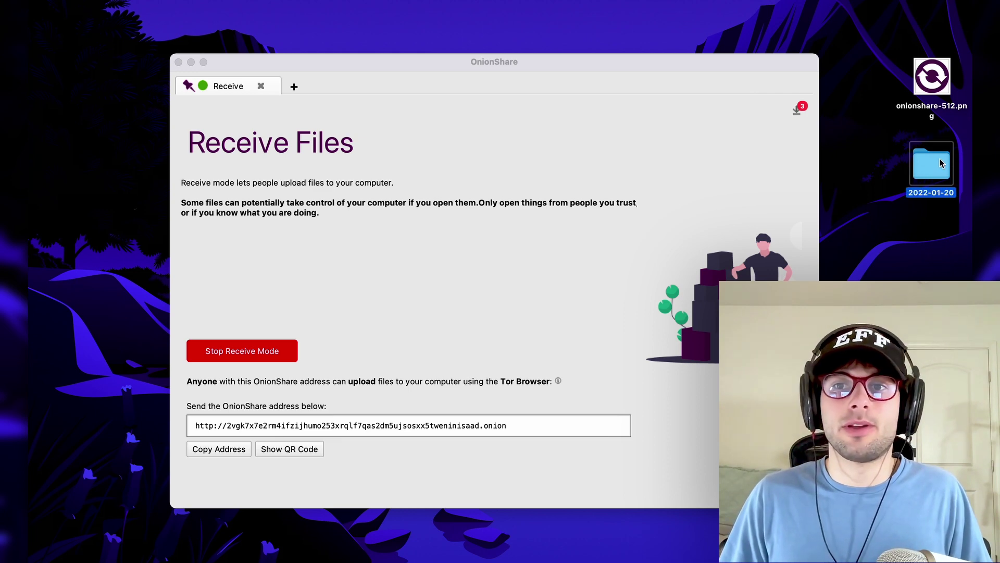
double_click(384, 150)
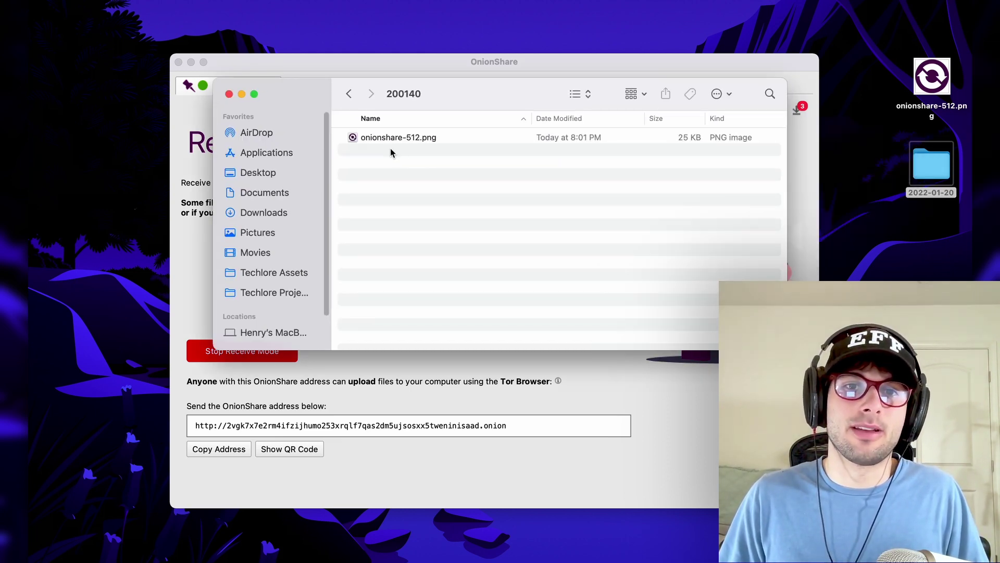
left_click(392, 136)
left_click(935, 86)
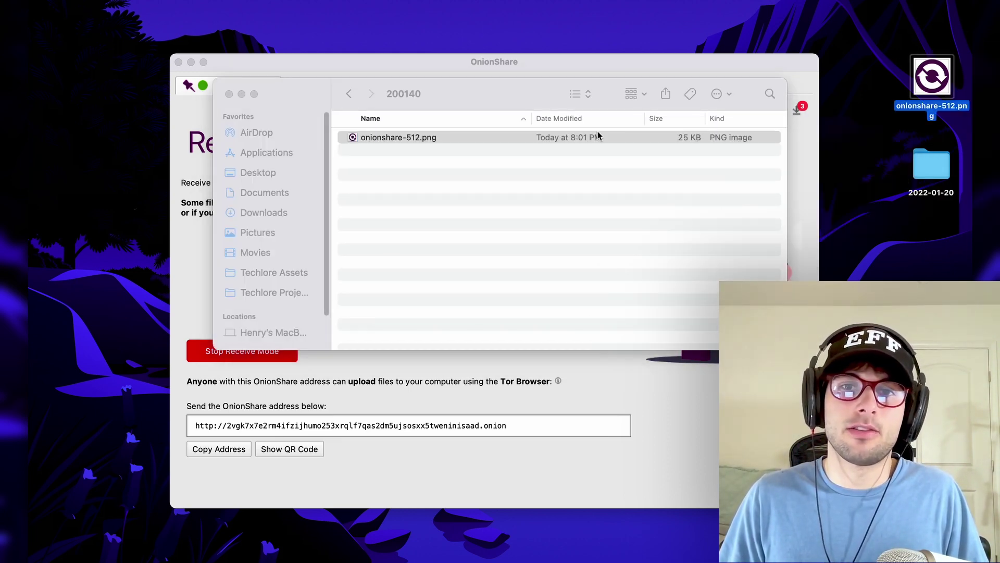
left_click(576, 136)
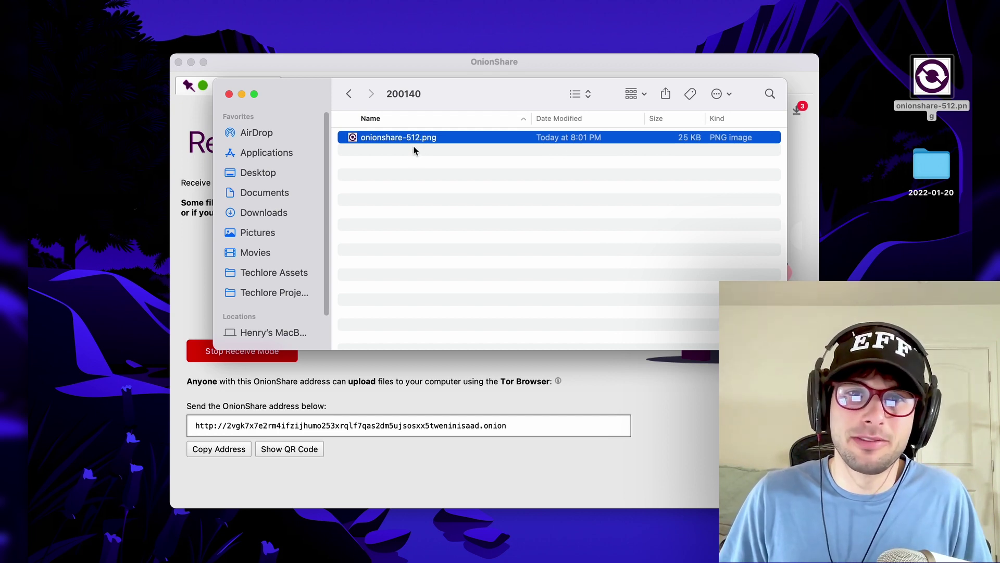
left_click(343, 94)
left_click(254, 357)
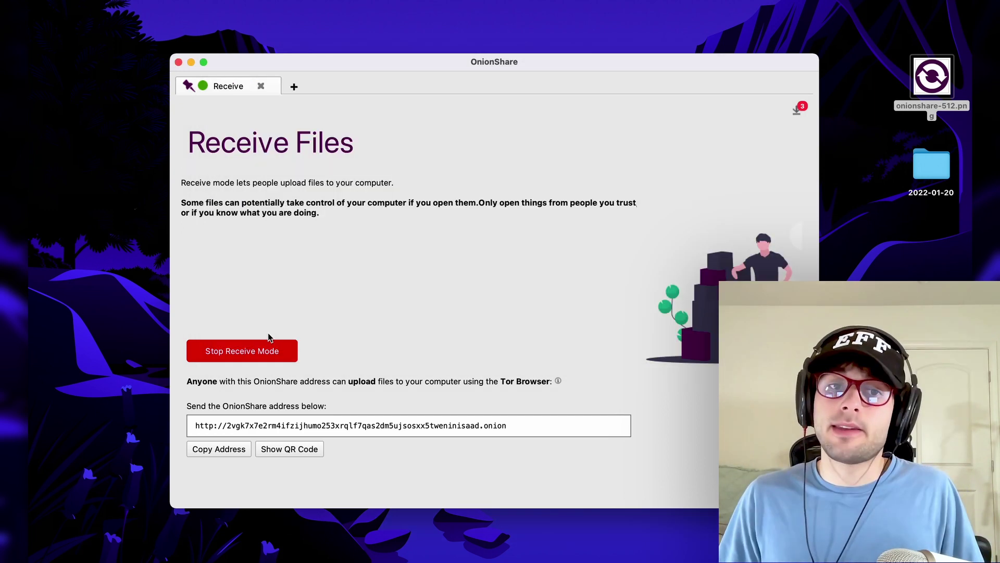
left_click(254, 357)
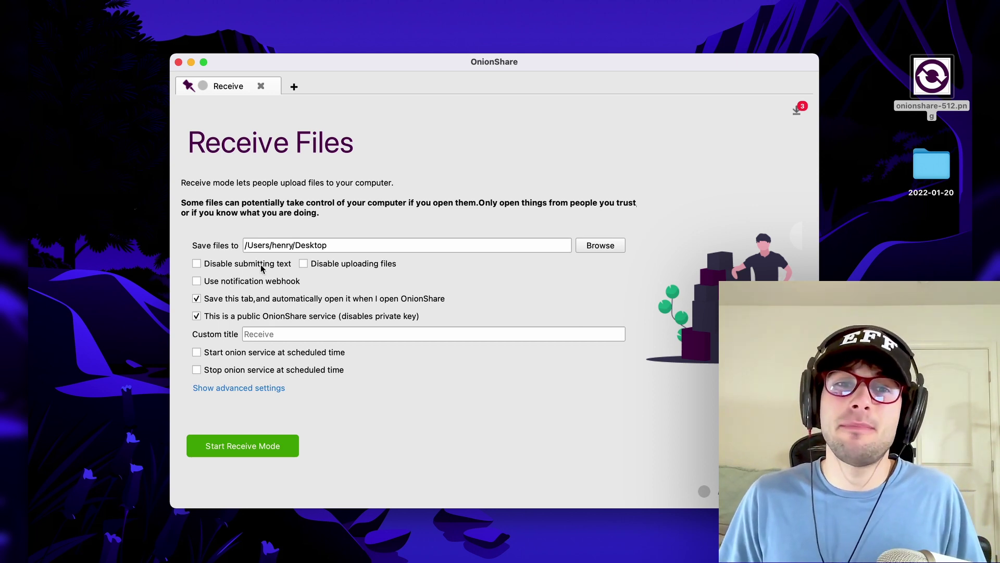
- Check the dropbox page in Tor Browser, then return to OnionShare
key("super+Tab")
left_click(450, 290)
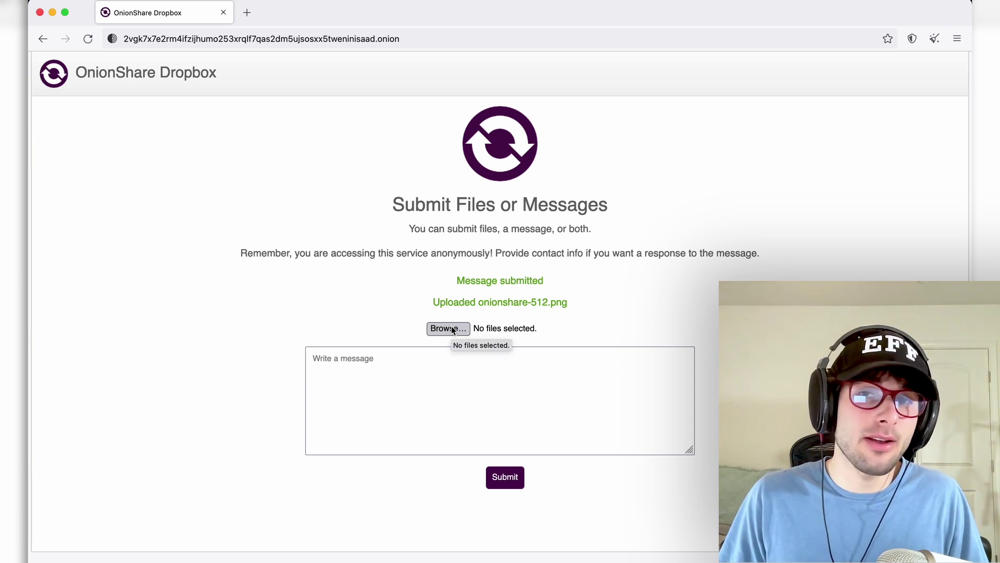
key("super+Tab")
key("super+Tab")
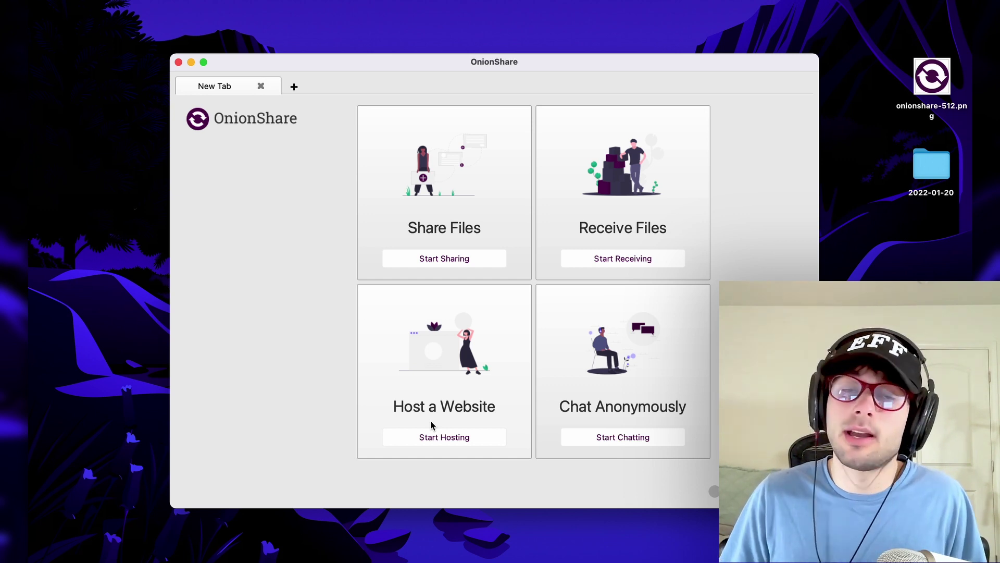
- Host the website folder as 'Techlore Website' and copy its onion address
left_click(431, 425)
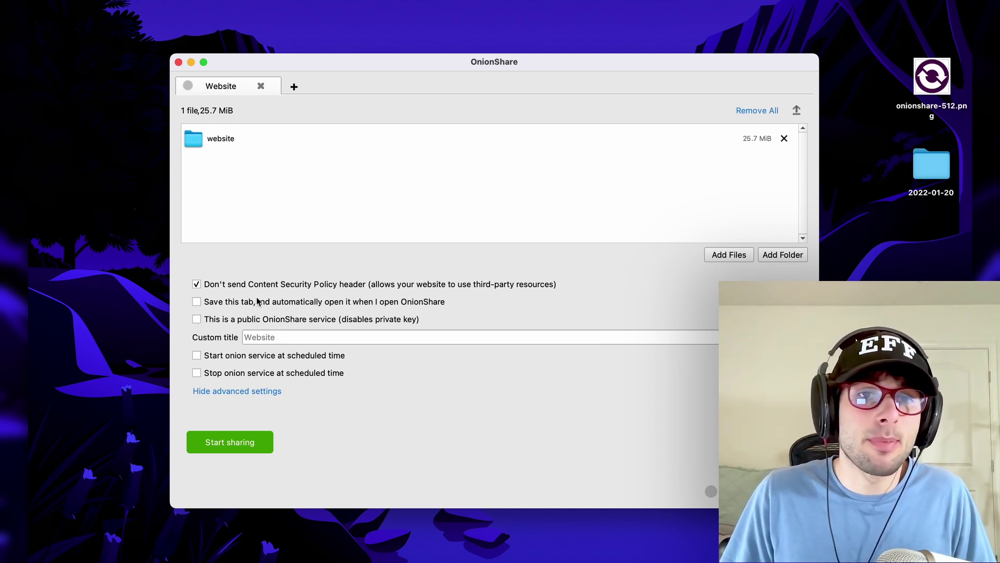
left_click(302, 339)
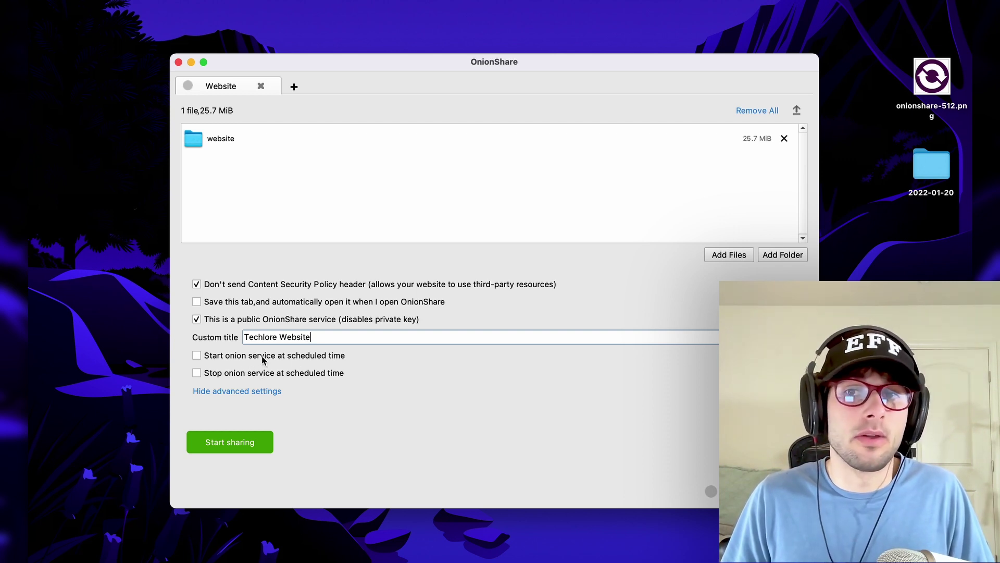
left_click(263, 441)
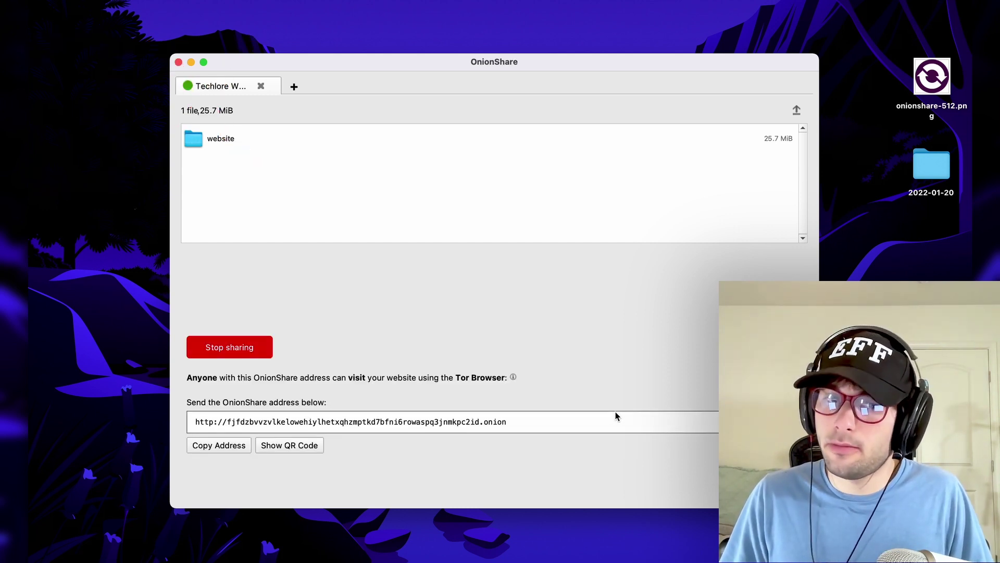
left_click(239, 443)
- Load the copied onion address in a new Tor Browser tab to view the Techlore homepage
key("super+Tab")
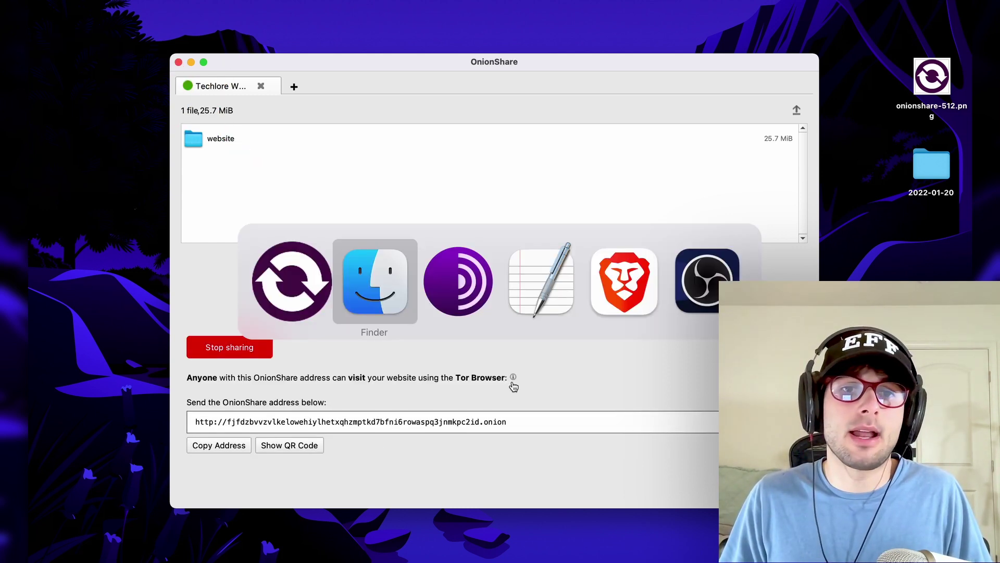
key("super+t")
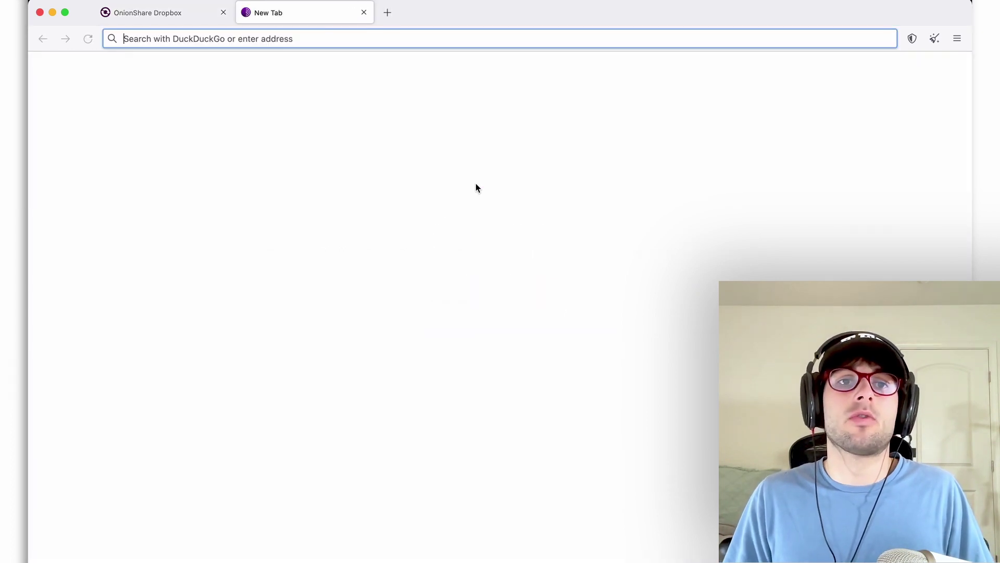
type("http://fjfdzbvvzvlkelowehiylhetxqhzmptkd7bfni6rowaspq3jnmkpc2id.onion")
key("Return")
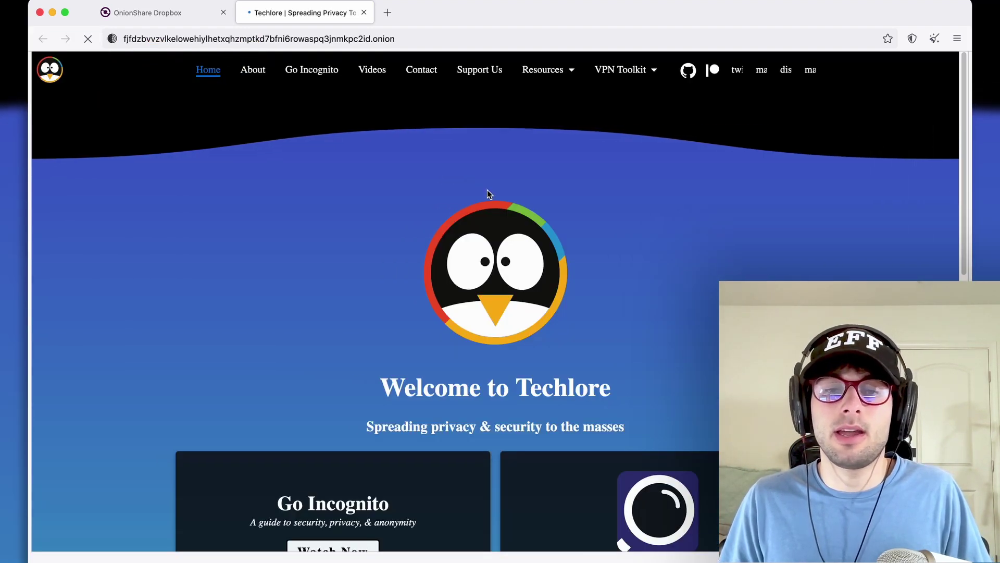
scroll(475, 244, "down", 7)
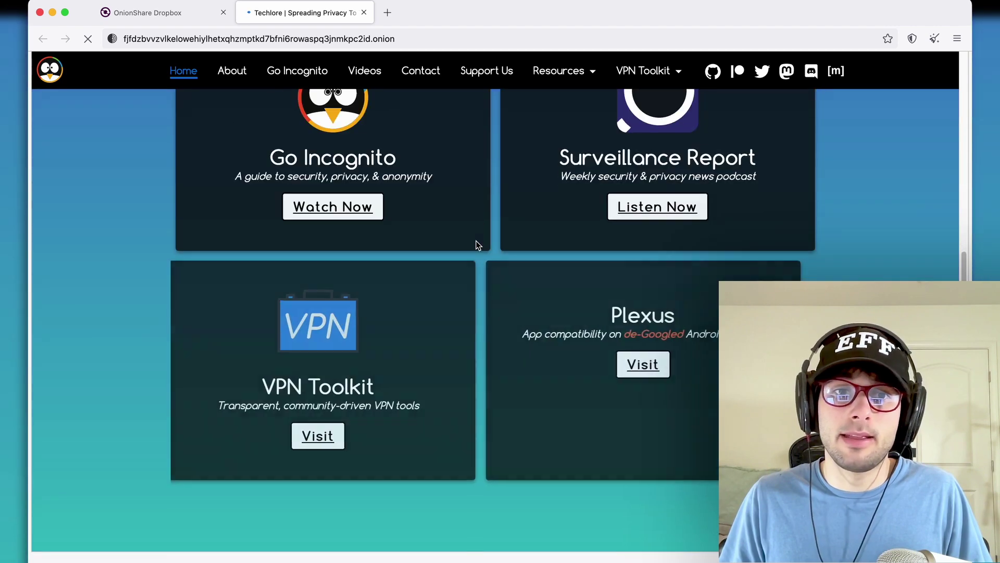
scroll(475, 245, "up", 8)
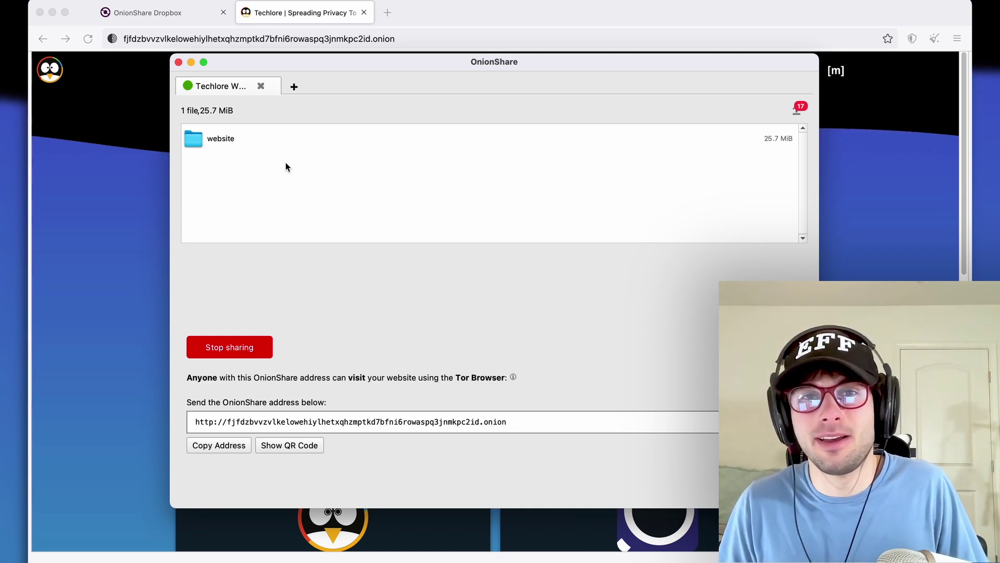
key("super+Tab")
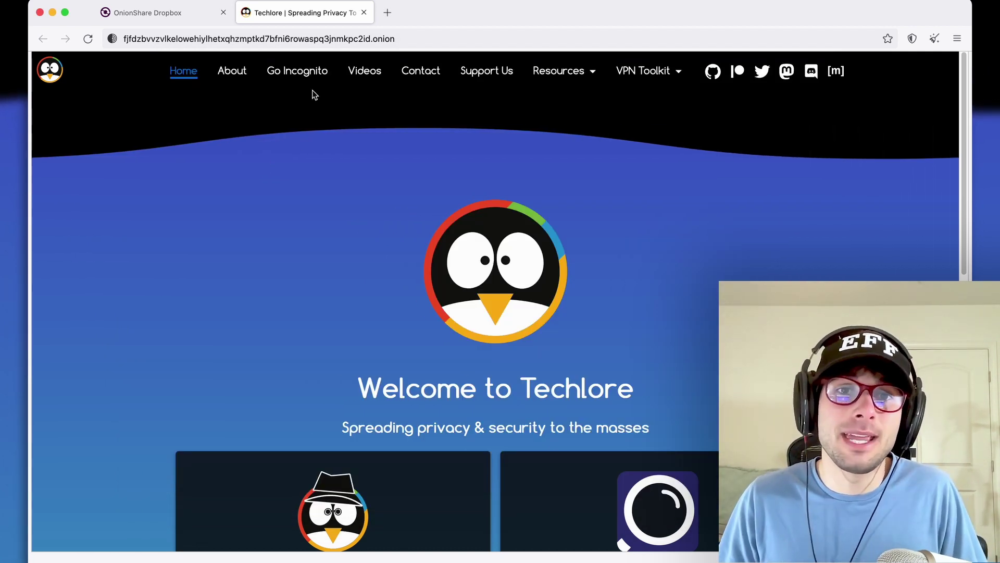
- Start a chat server marked as a public OnionShare service, with no private key
key("super+Tab")
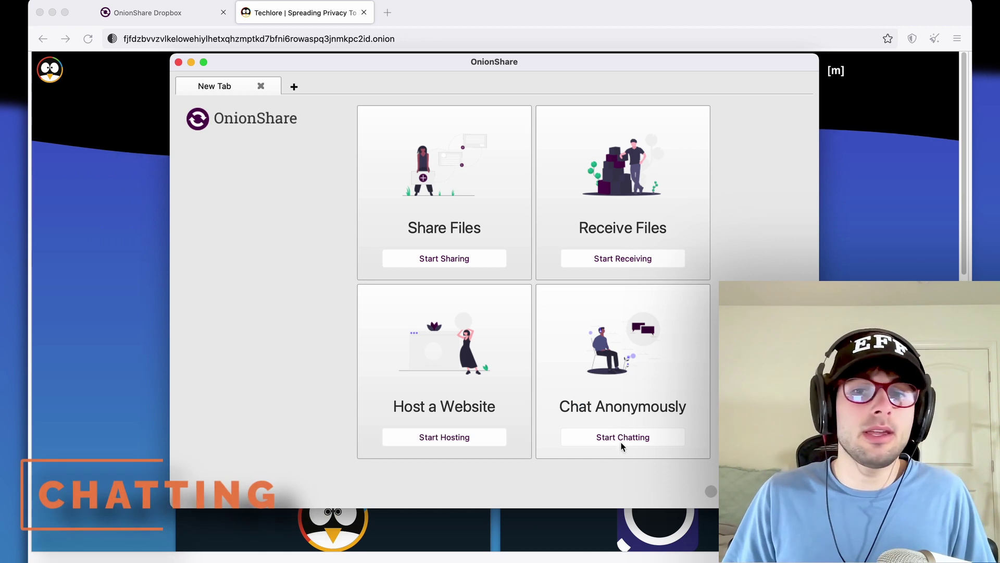
left_click(620, 438)
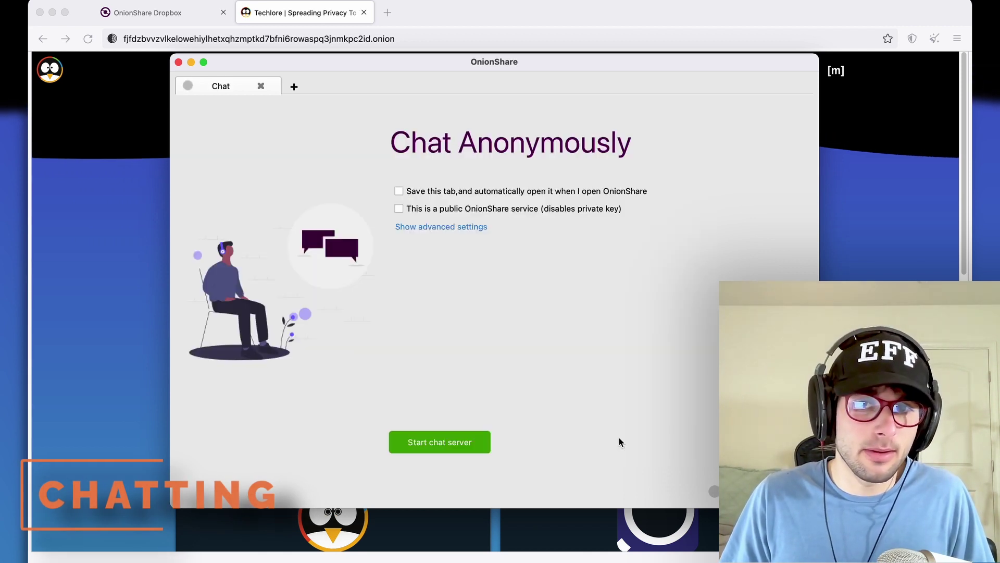
left_click(464, 228)
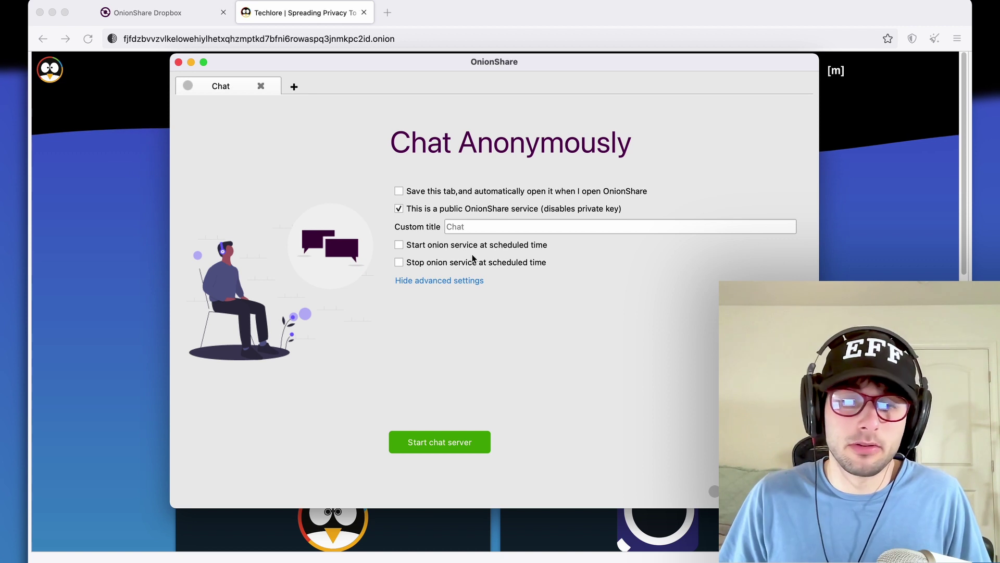
left_click(444, 442)
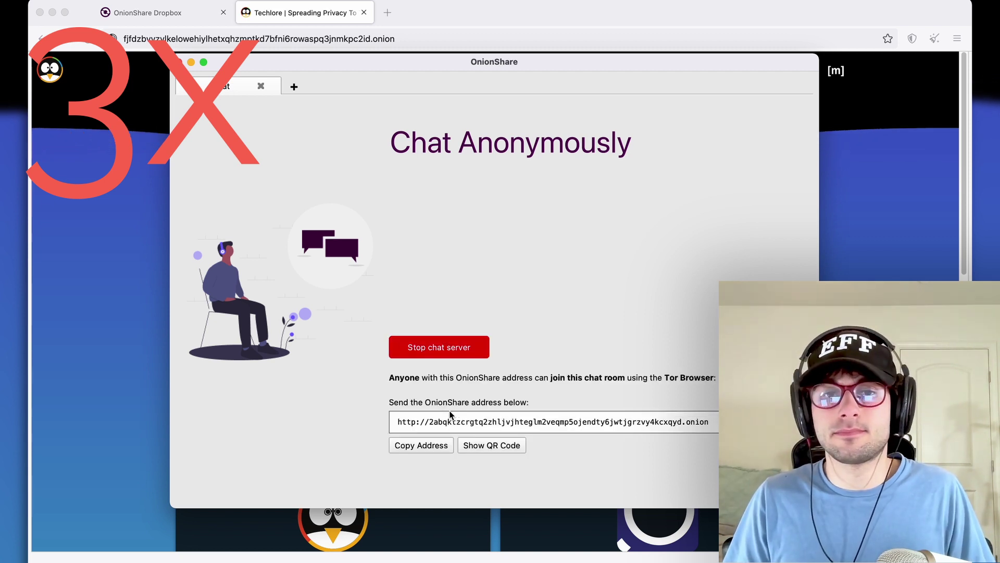
- Load the chat room's onion address in a new Tor Browser tab
left_click(441, 445)
key("super+Tab")
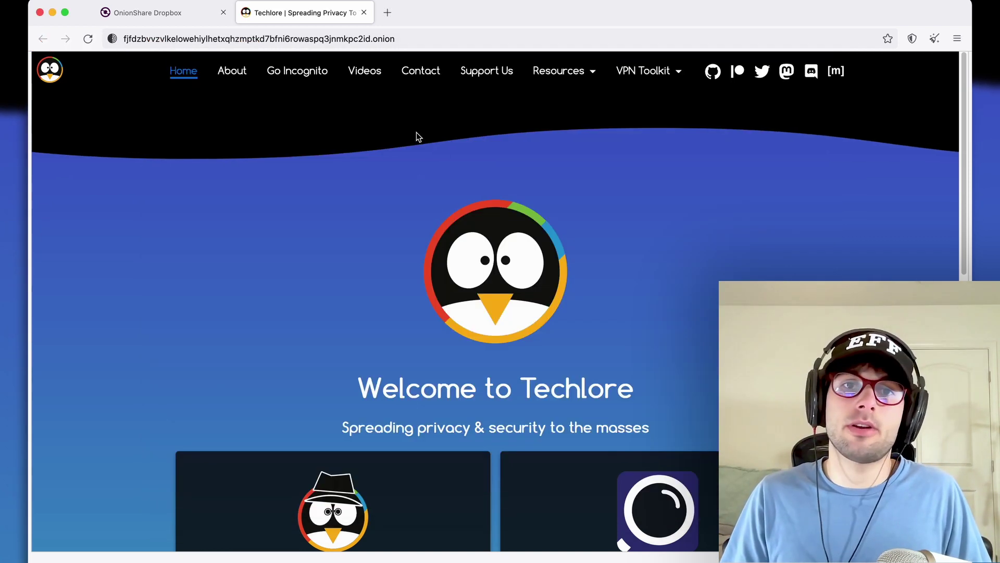
left_click(387, 12)
type("2abqktzcrqtq2zhljvjhteglm2veqmp5ojendty6jwtjgrzvy4kcxqyd.onion")
key("Return")
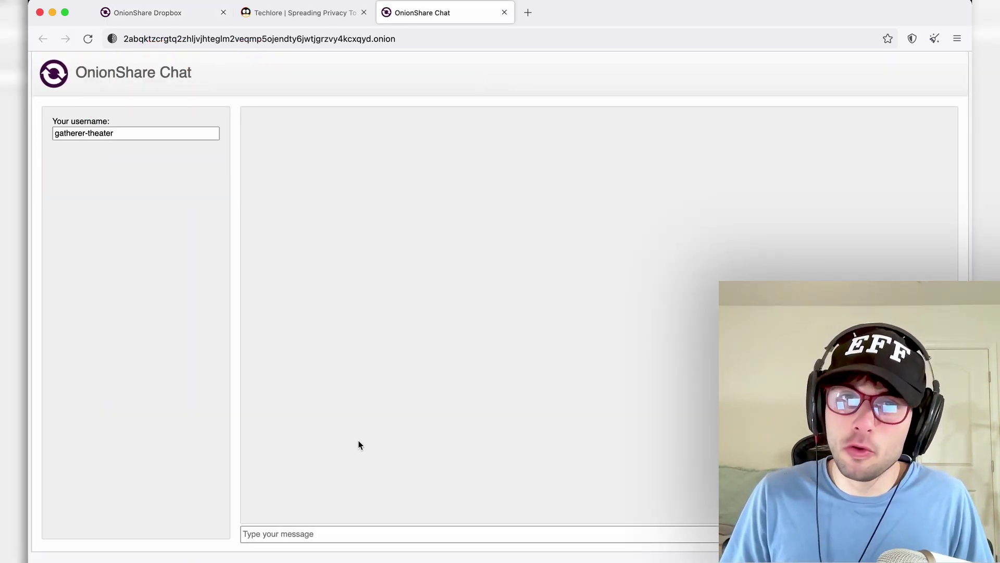
- Enter a new username and post 'Hello Testing testing, is anyone ther' to the room
key("Tab")
type("Henry")
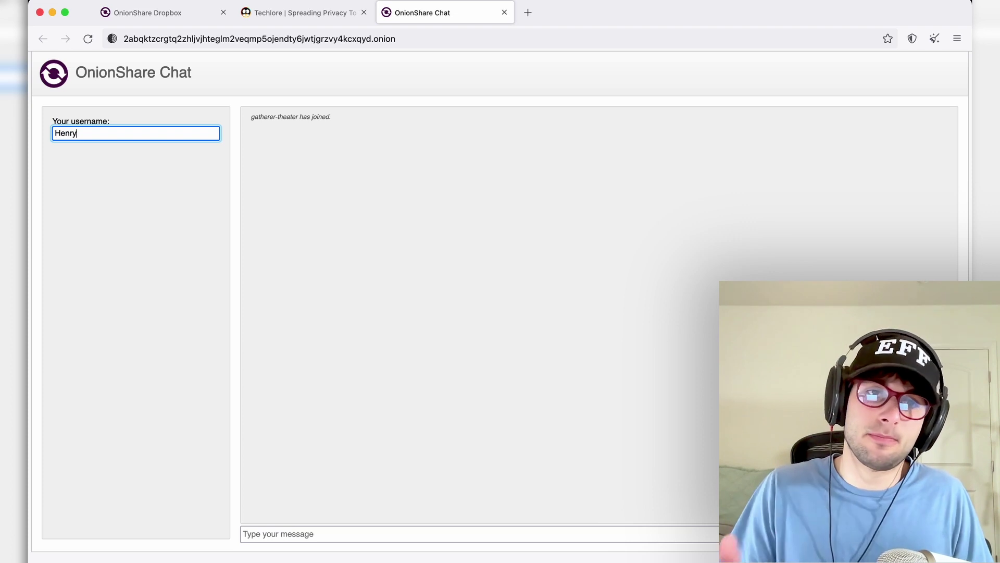
left_click(362, 529)
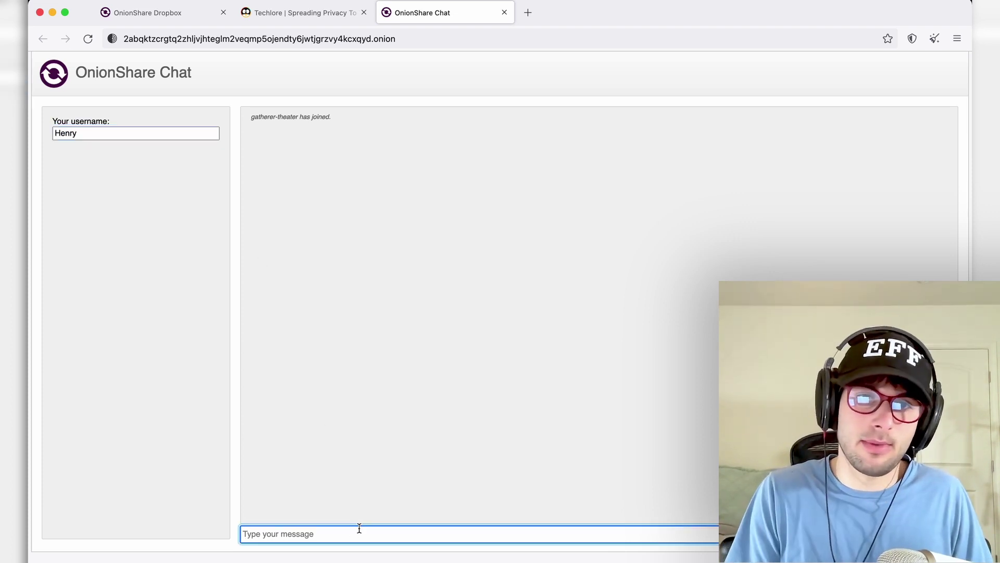
type("Hello")
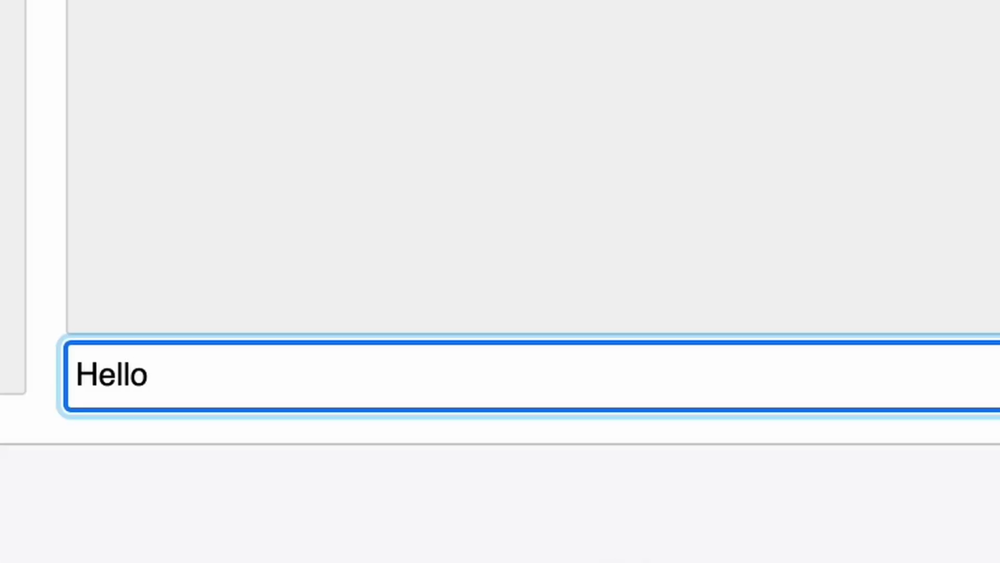
type(" Testing testing, ")
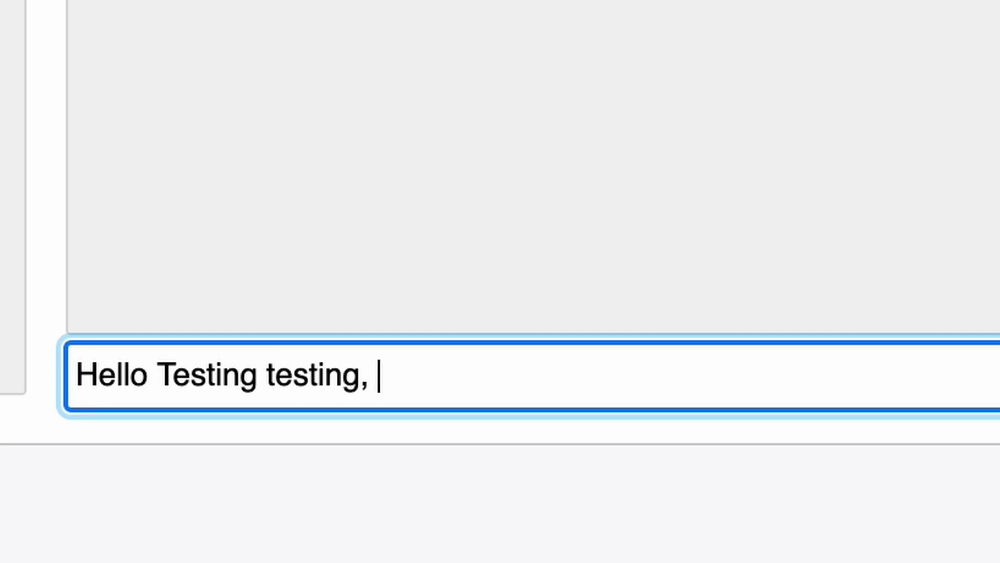
type("is anyone ther")
key("Return")
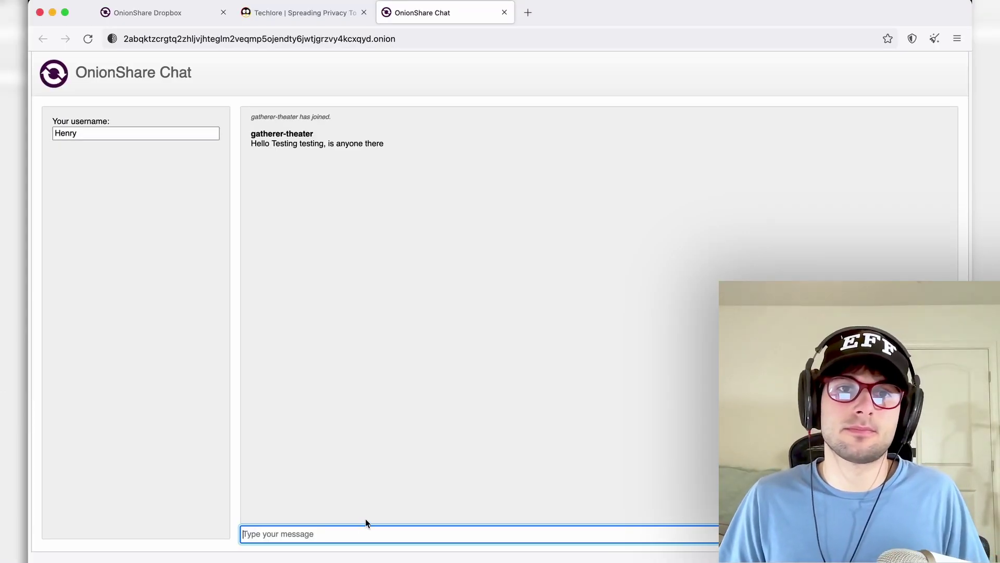
- Apply the new username and post a self-introduction ending 'Anyone alive?'
left_click(102, 135)
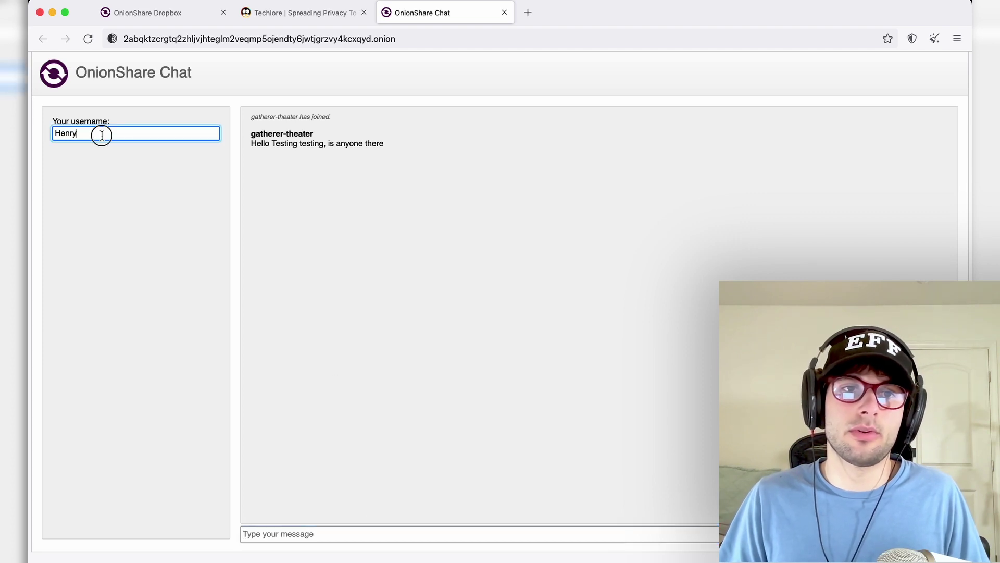
key("Return")
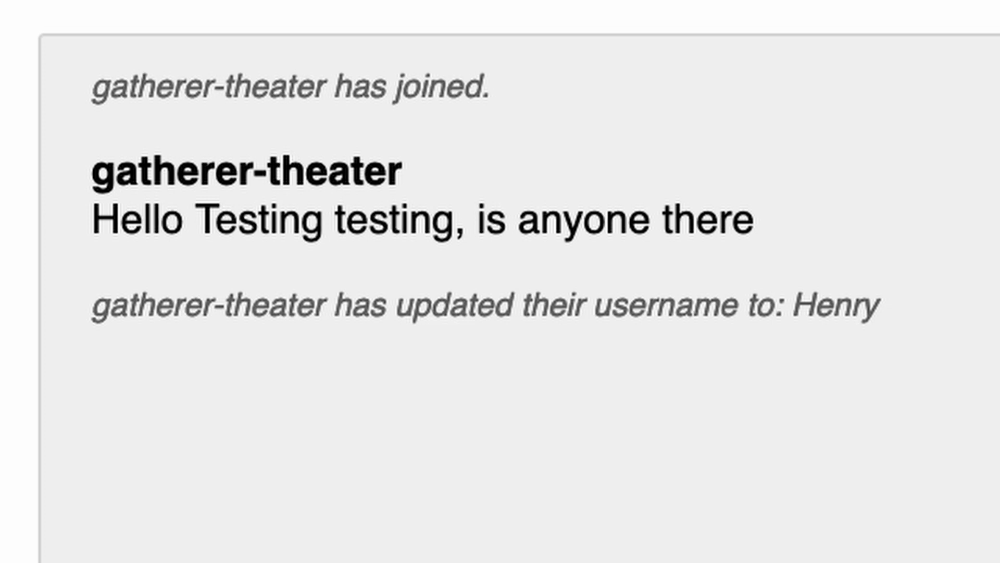
left_click(253, 364)
type("Hello, m")
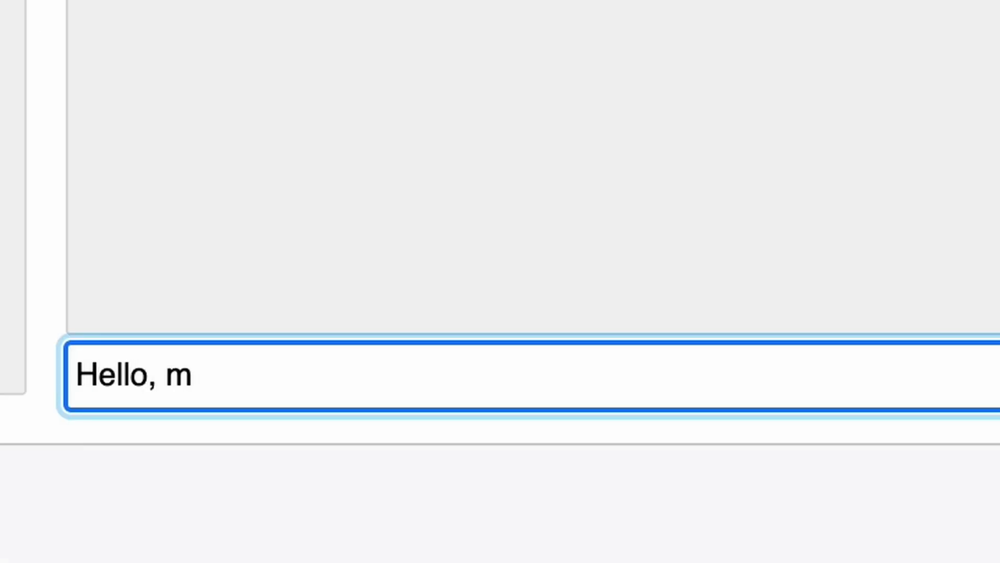
type(",y name is Henry.")
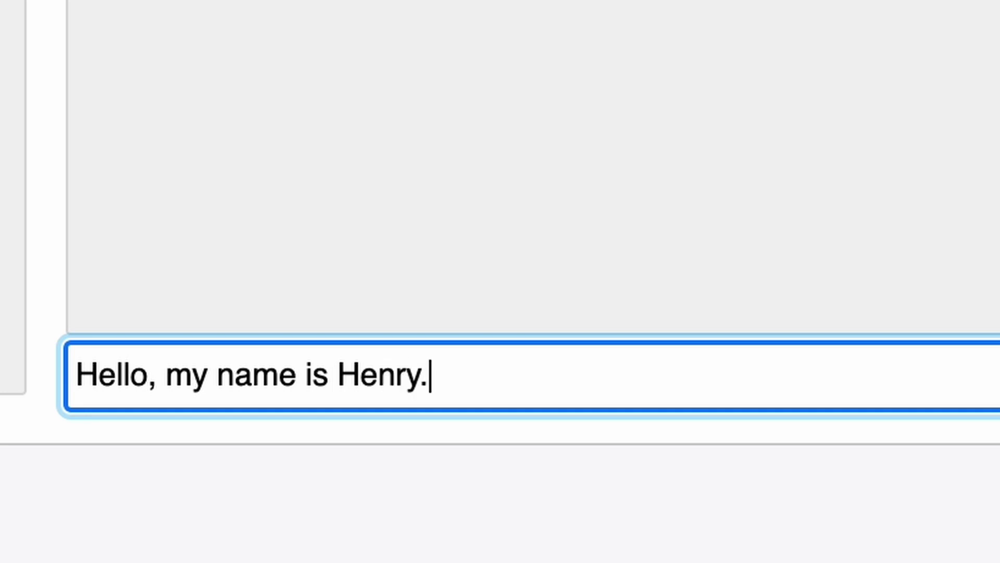
type(" Anyone alive")
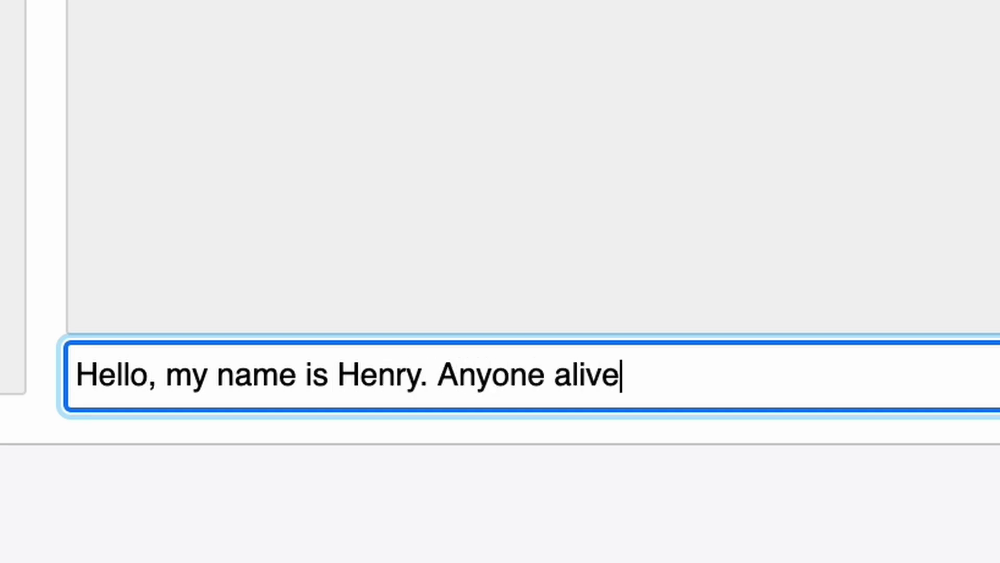
type("?")
key("Return")
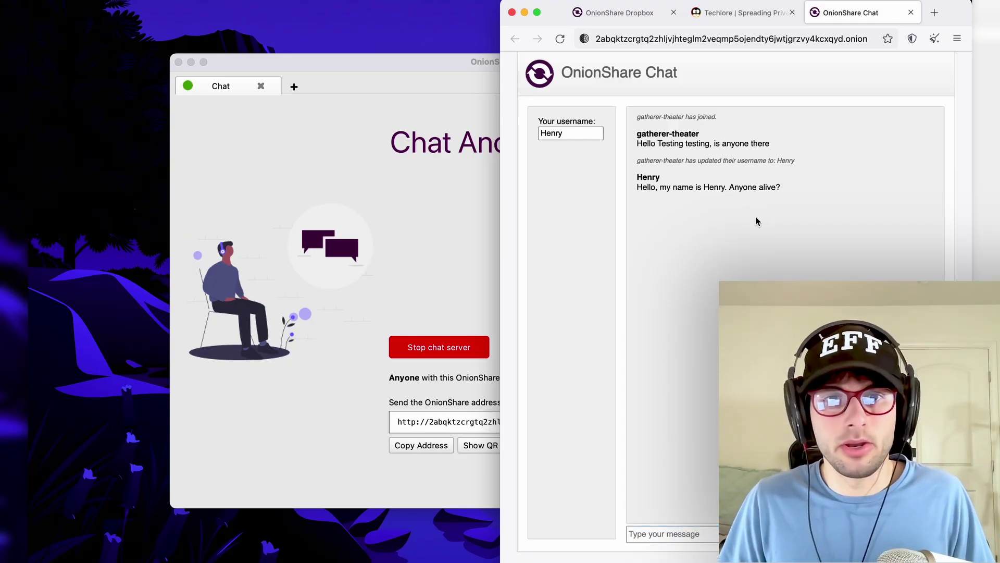
- Open the chat room's onion address in Brave's Tor private window, past the not-secure warning
key("super+Tab")
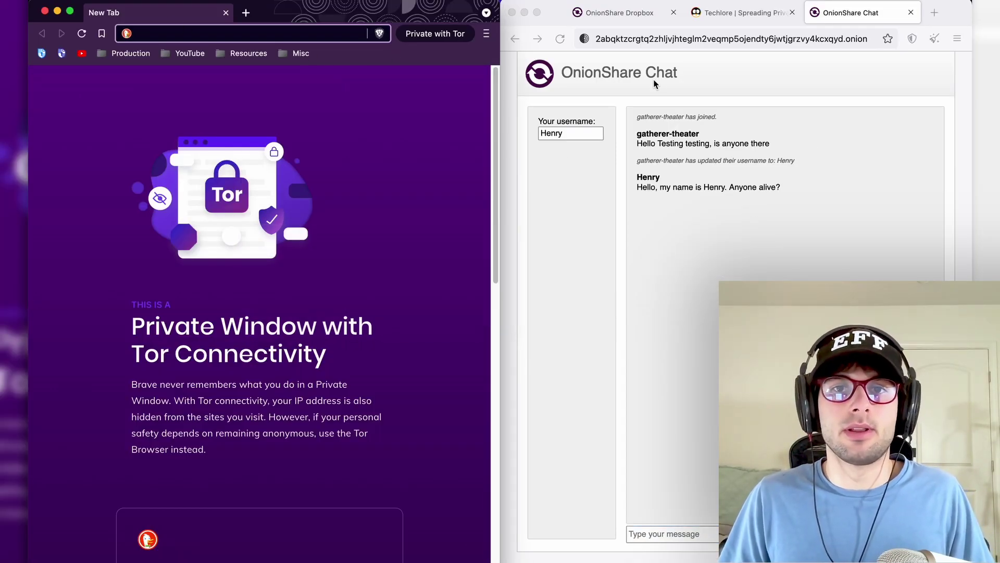
key("super+Tab")
key("Tab")
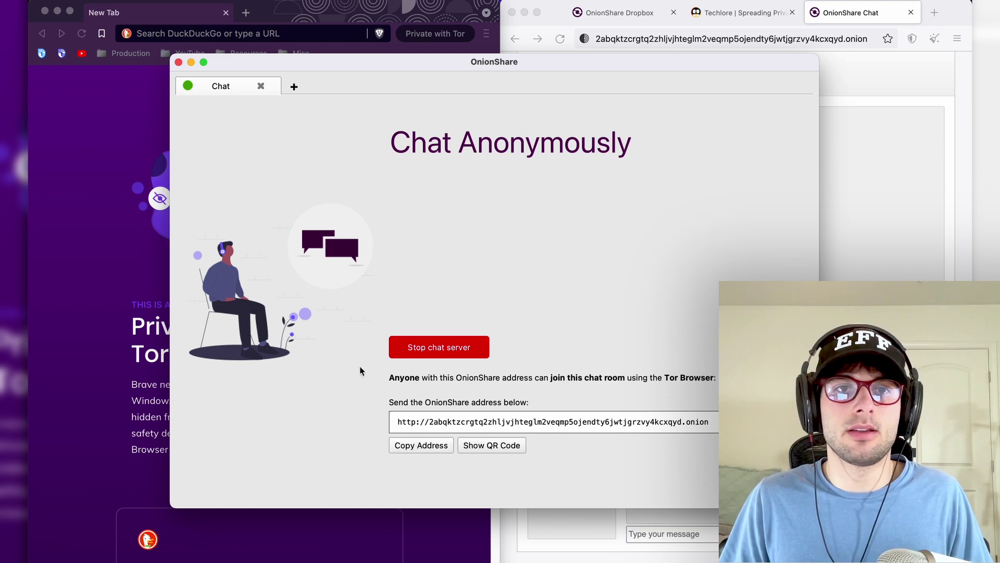
left_click(213, 34)
type("http://2abqktzcrgtq2zhljvjhteglm2veqmp5ojendty6jwtjgrzvy4kcxqyd.onion")
key("Return")
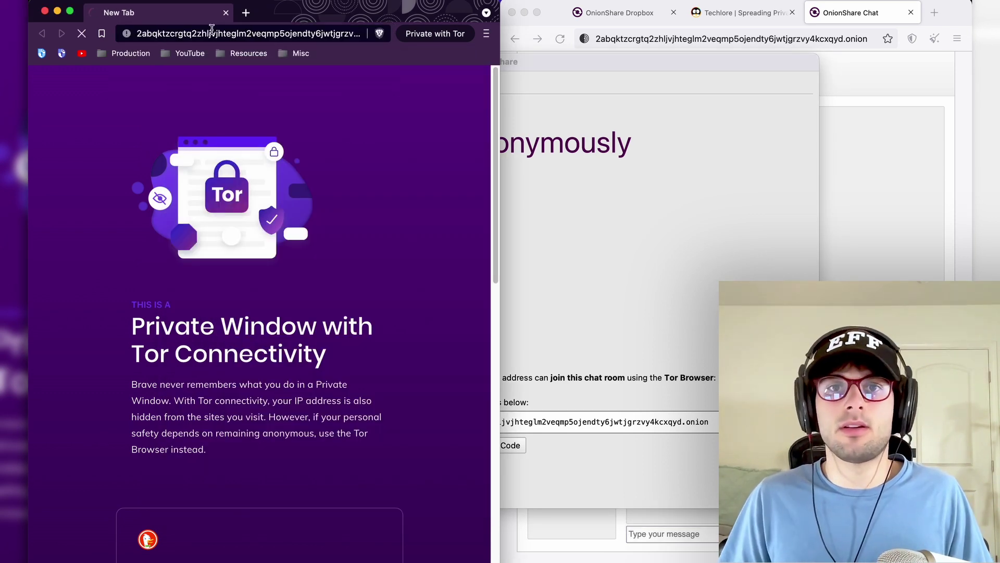
left_click(594, 75)
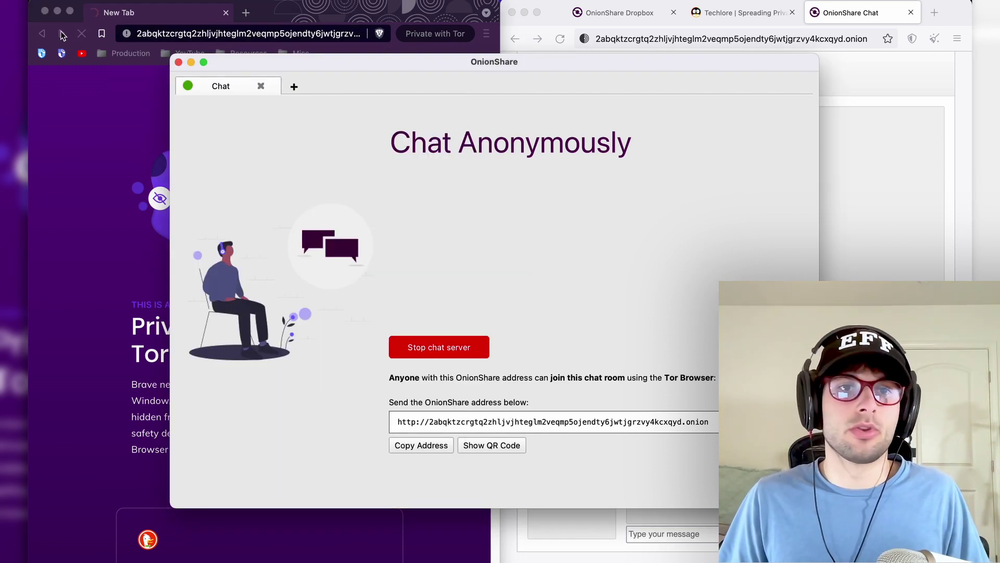
left_click(191, 63)
left_click(122, 317)
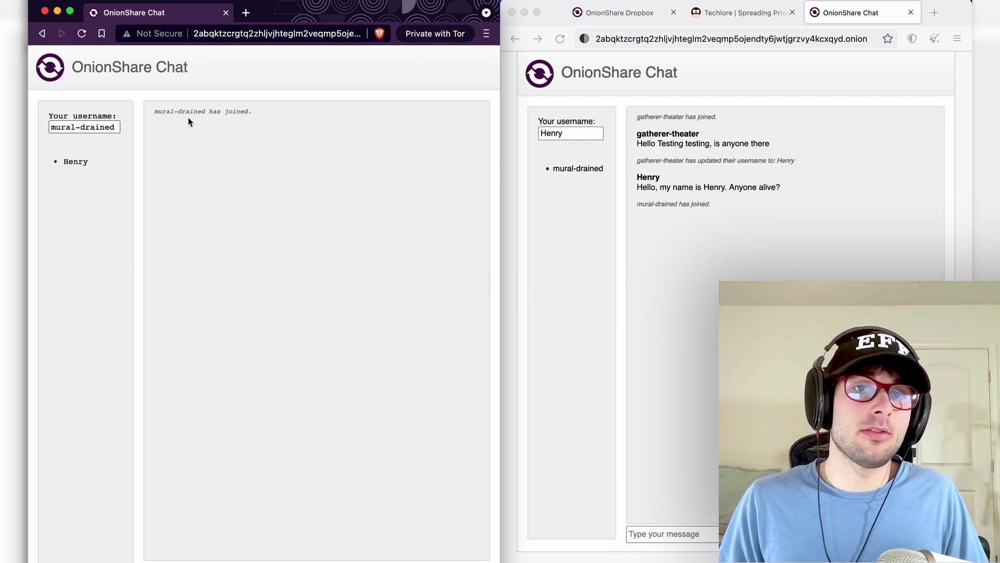
- Replace the auto-generated username mural-drained with a new name
left_click_drag(169, 110, 272, 124)
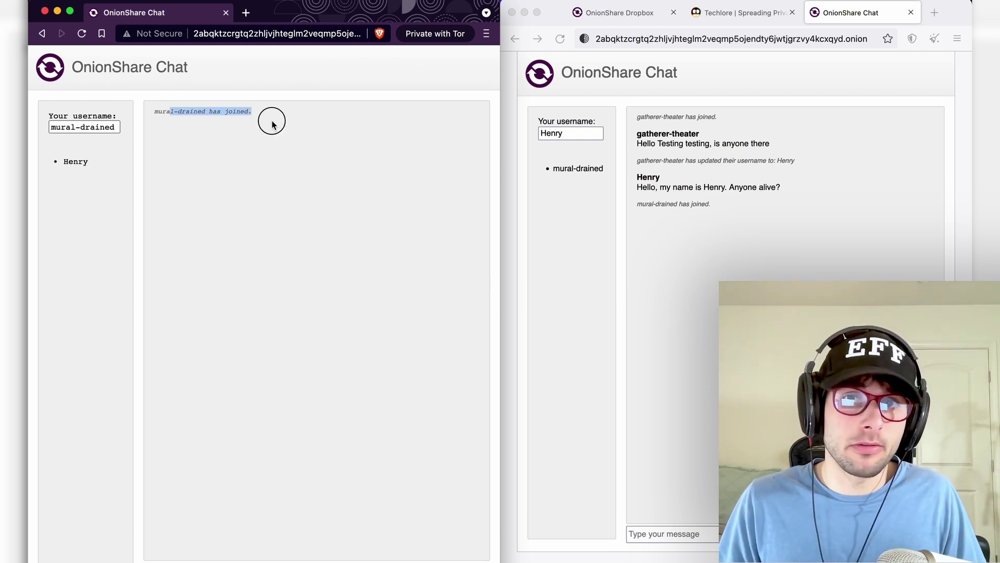
left_click(271, 121)
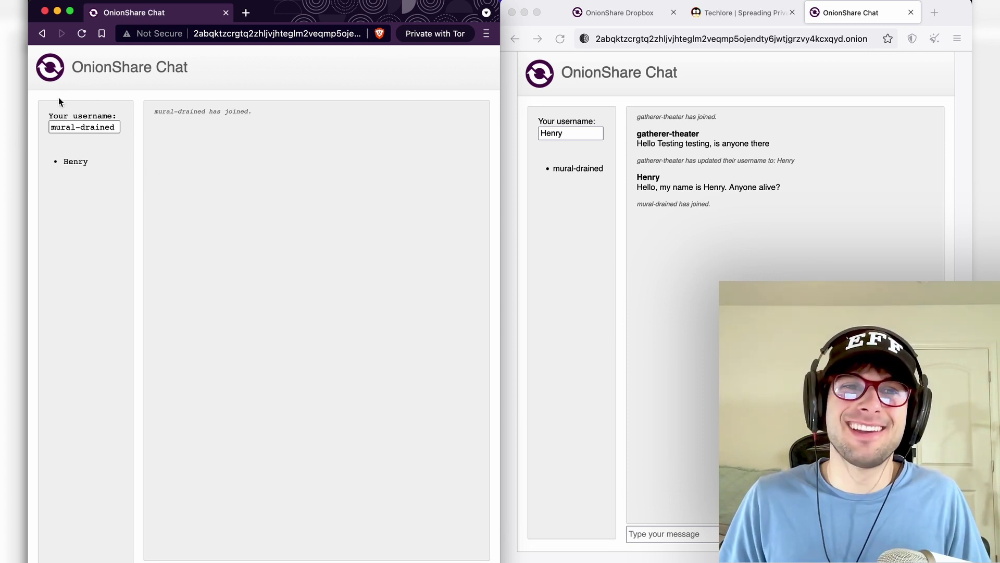
triple_click(75, 127)
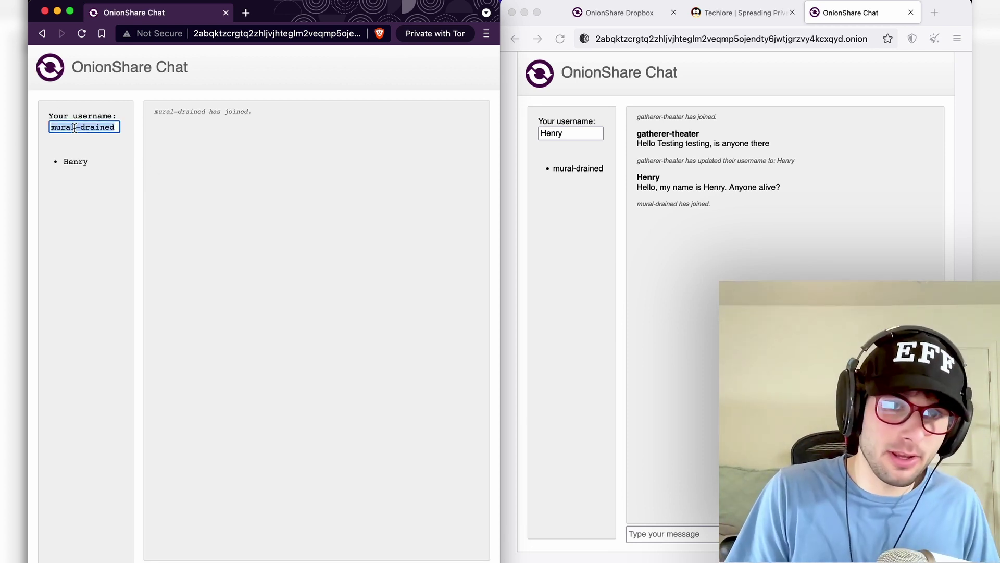
type("Benry")
key("Return")
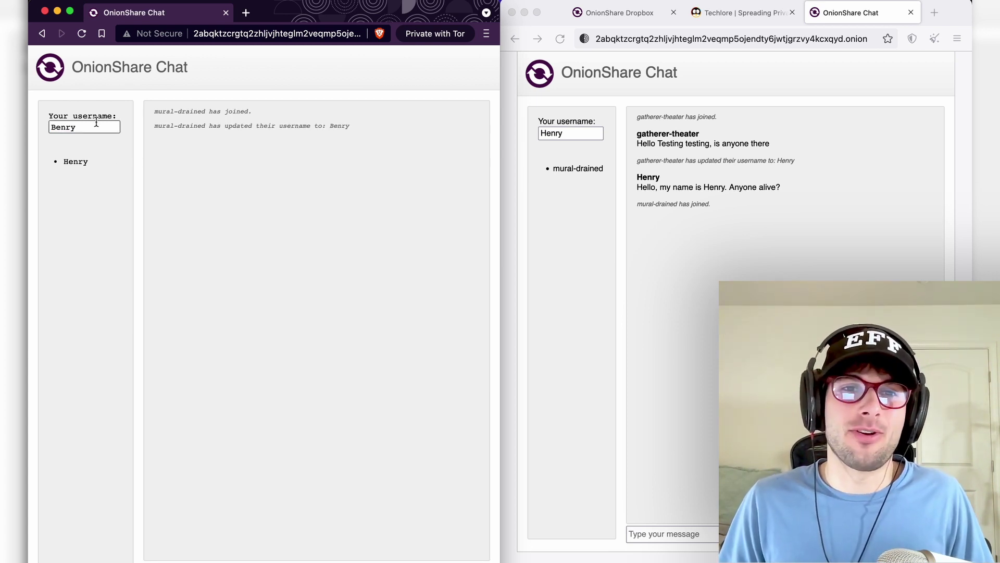
- Send the pending message from the Brave chat window to the chat room
left_click(597, 186)
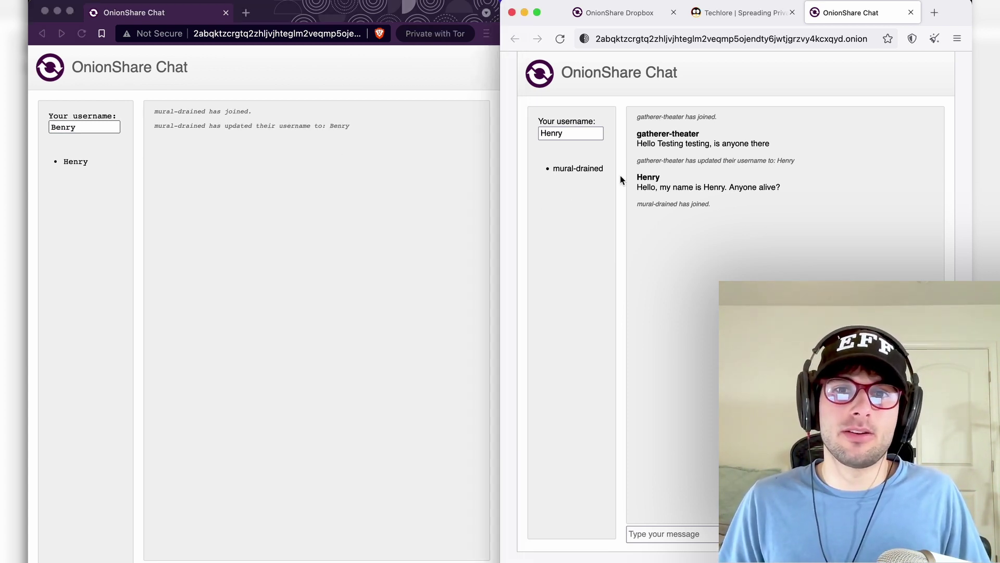
left_click(199, 173)
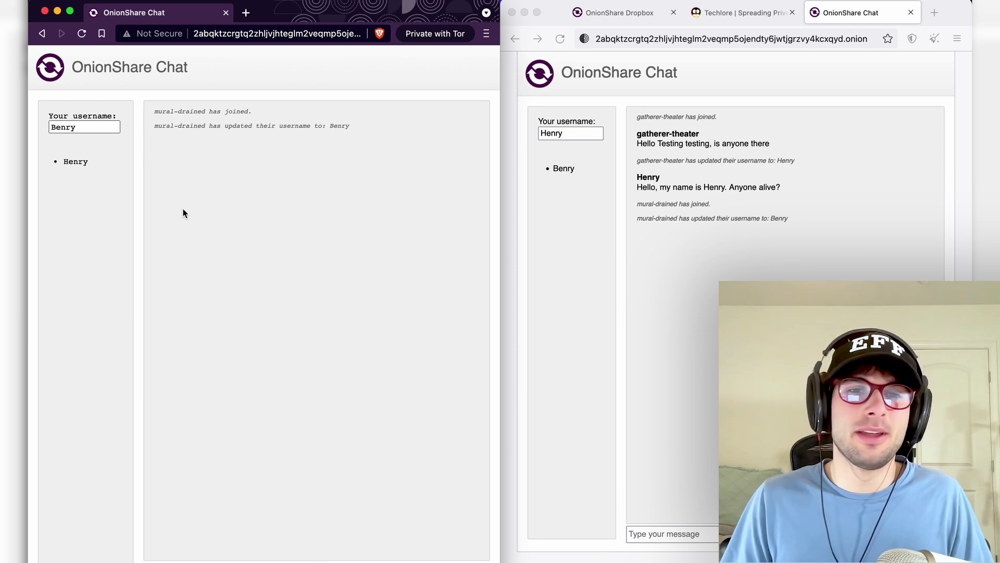
key("Return")
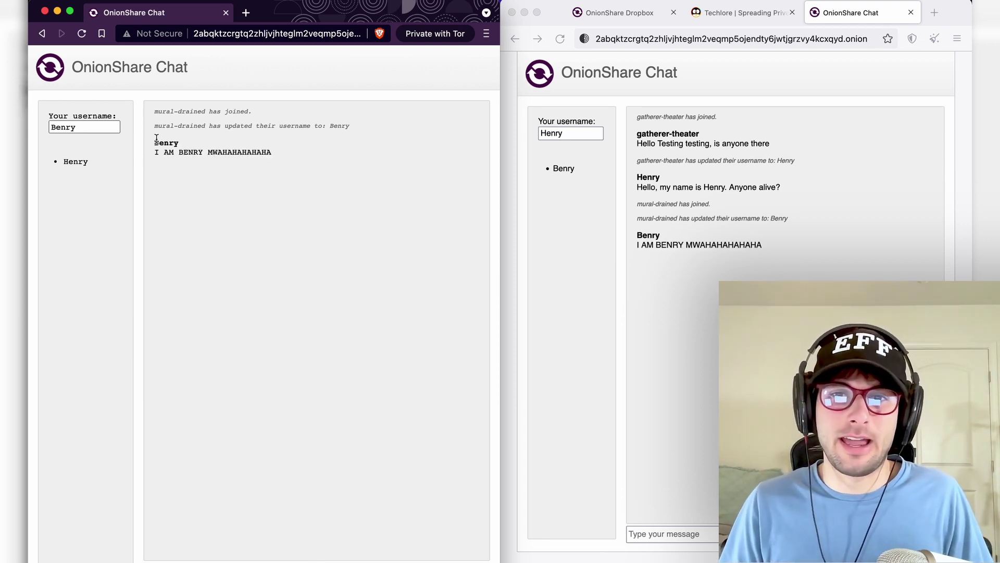
- Reply 'BENRY?!?! HOW DID YOU FIND ME' from the second chat window
left_click(773, 203)
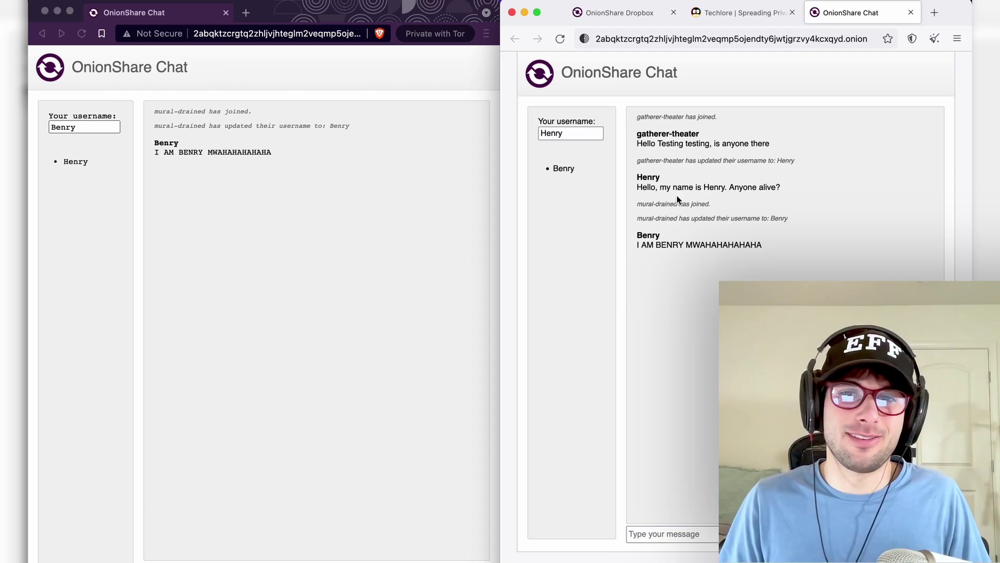
left_click_drag(677, 195, 682, 208)
left_click(787, 272)
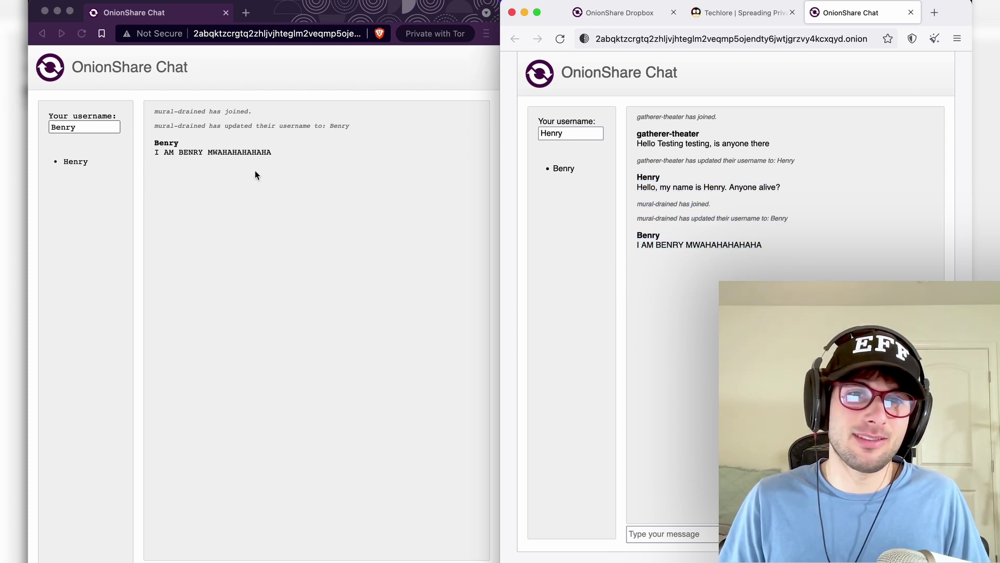
left_click_drag(255, 175, 154, 152)
left_click(672, 534)
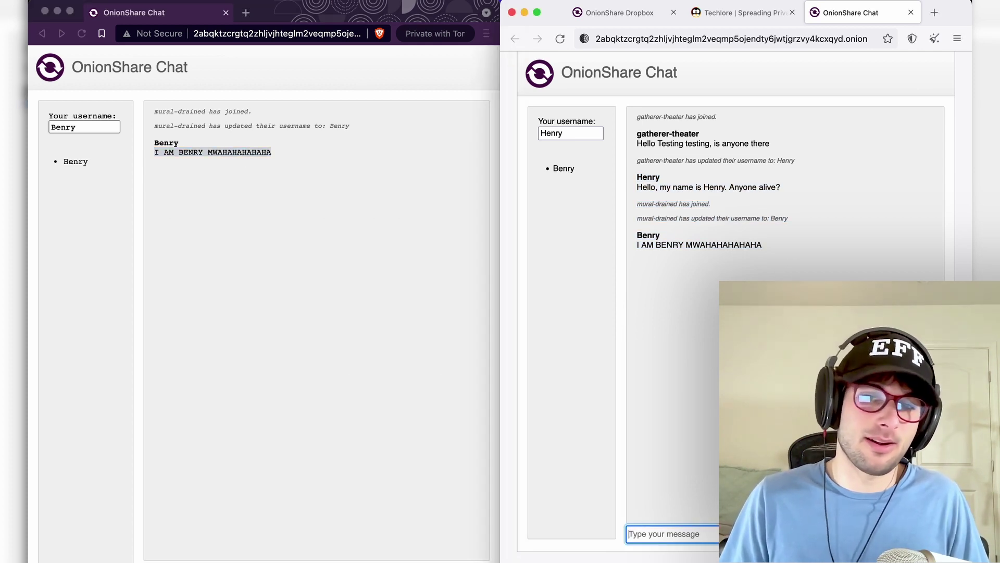
type("BENRY?")
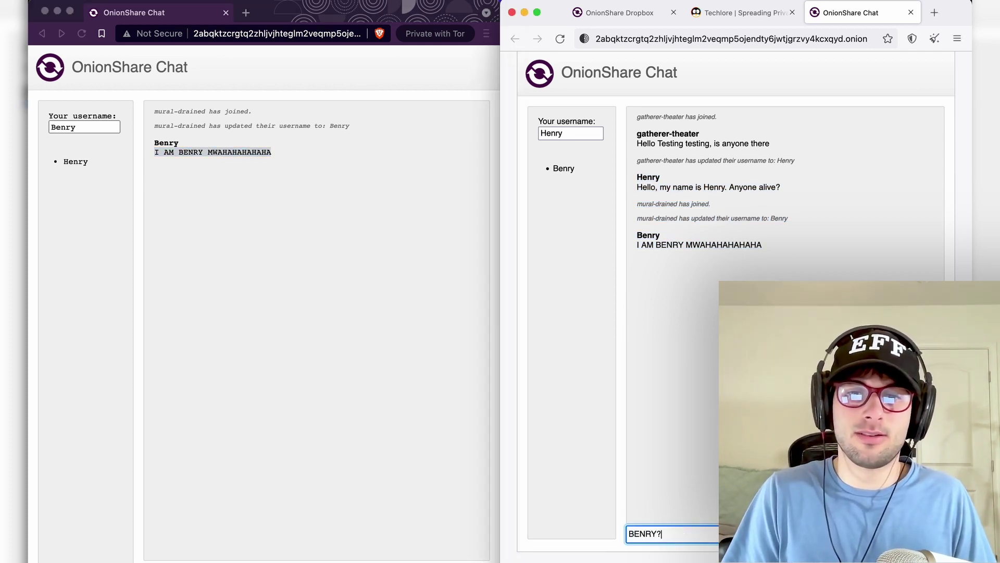
type("!?! HOW DID YOU FIND ME")
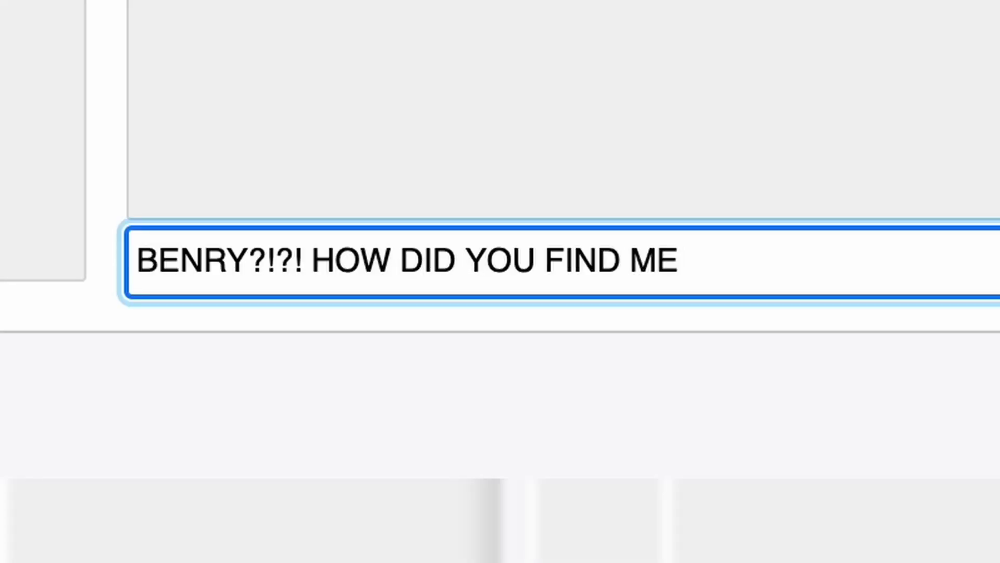
key("Return")
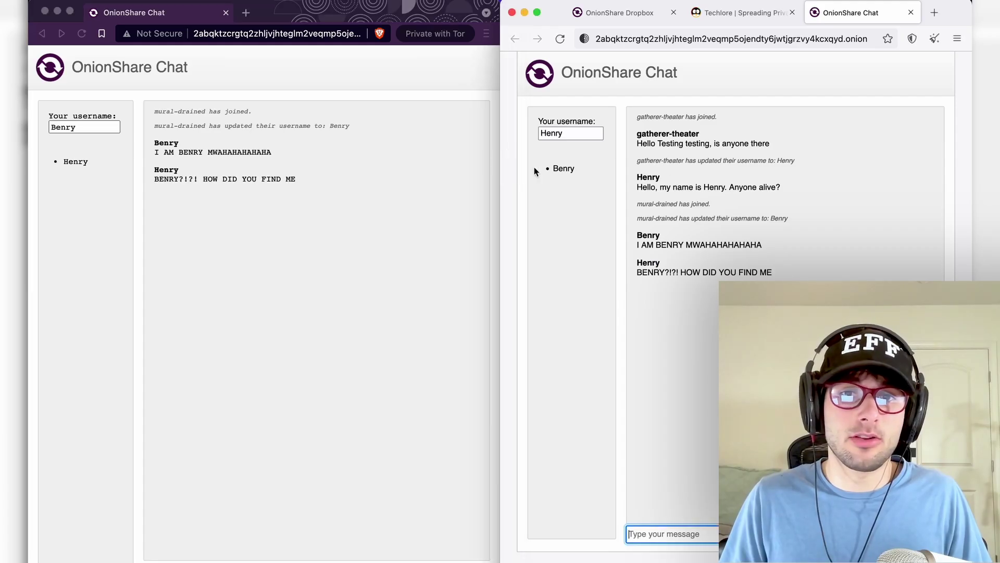
double_click(535, 171)
left_click(591, 194)
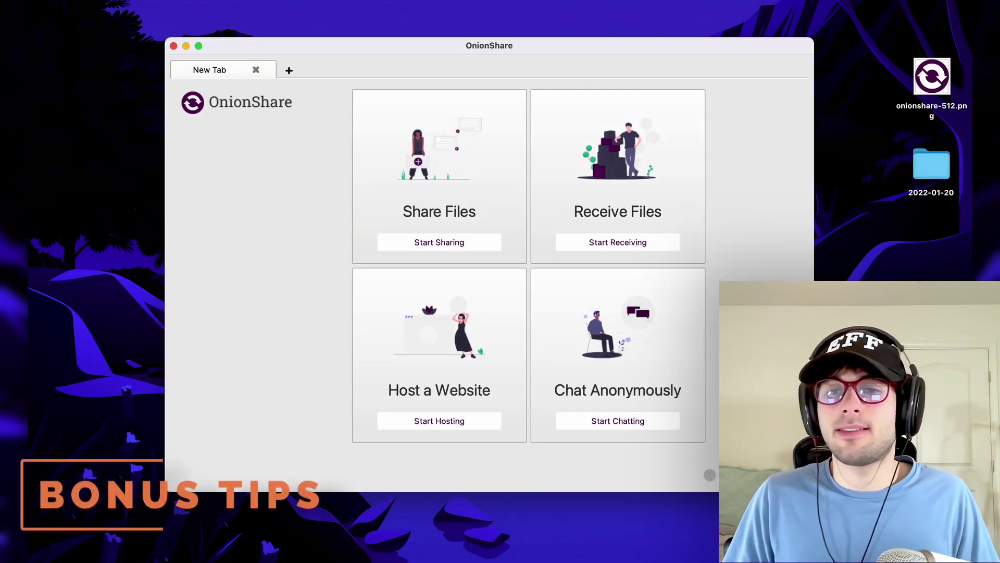
- Change the Theme setting from Auto to Dark in OnionShare Settings and save
key("super+comma")
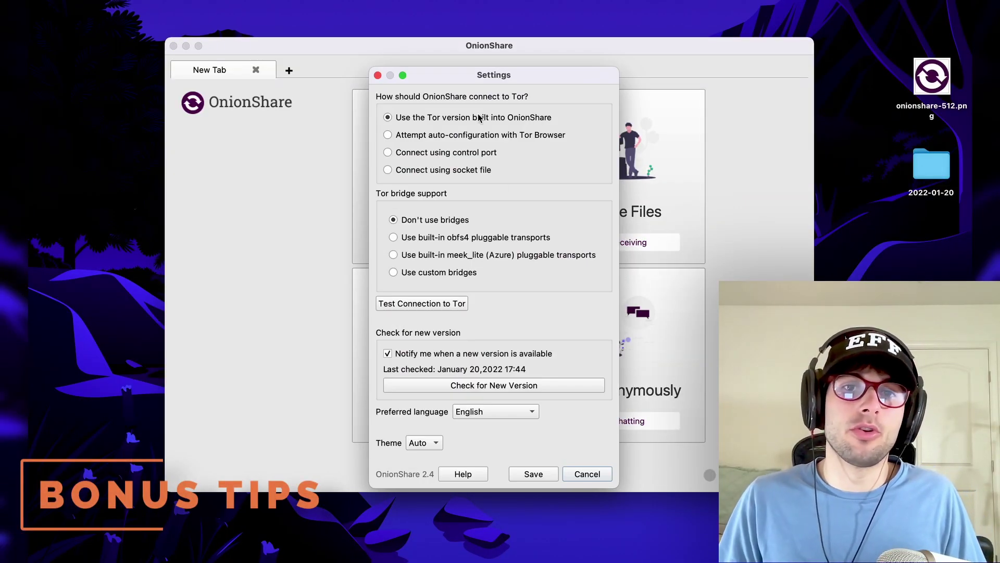
left_click_drag(471, 82, 470, 74)
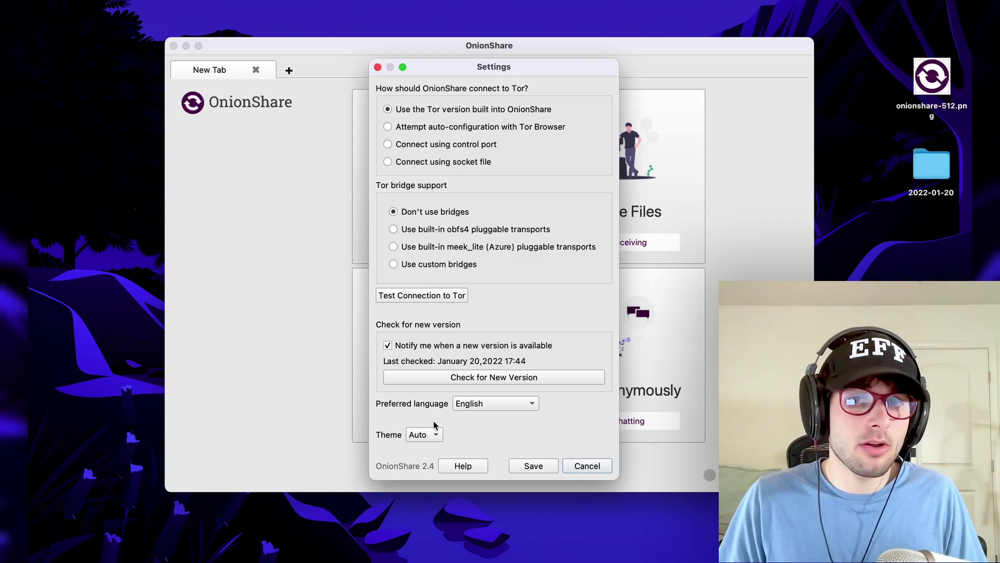
left_click(420, 435)
left_click(425, 465)
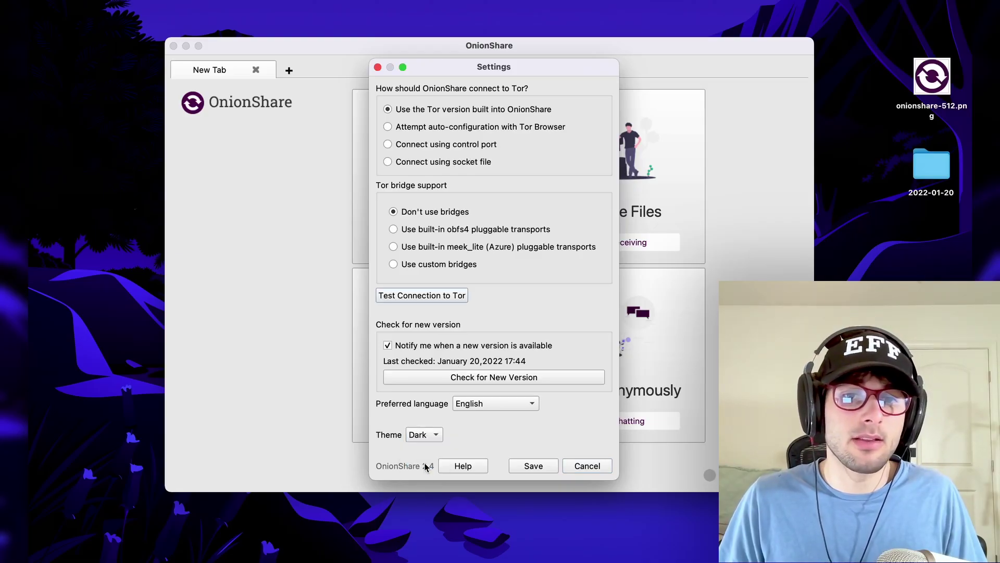
left_click(531, 465)
- Add two new tabs and start sharing onionshare-512.png in the saved Share tab
left_click(289, 71)
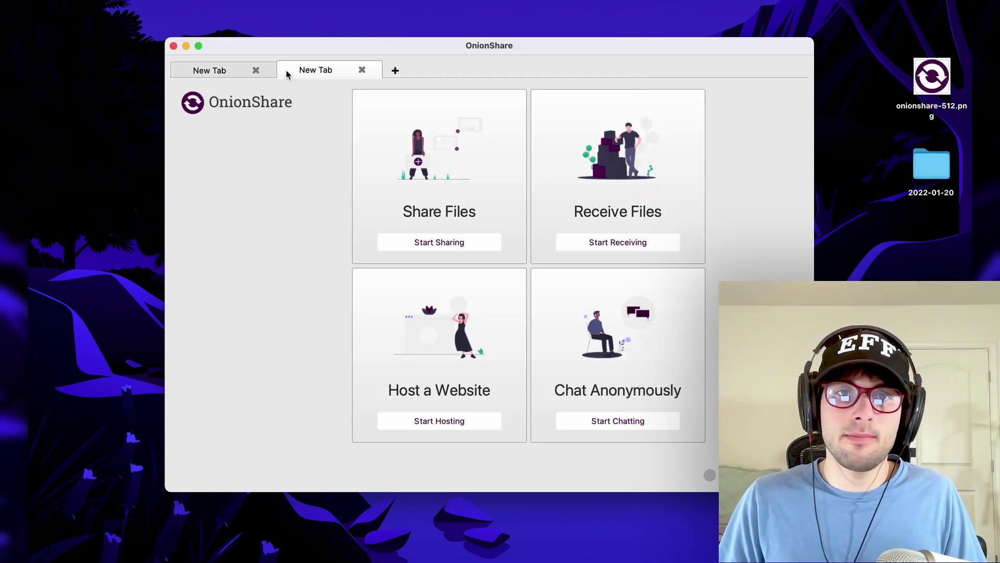
left_click(395, 70)
left_click(502, 71)
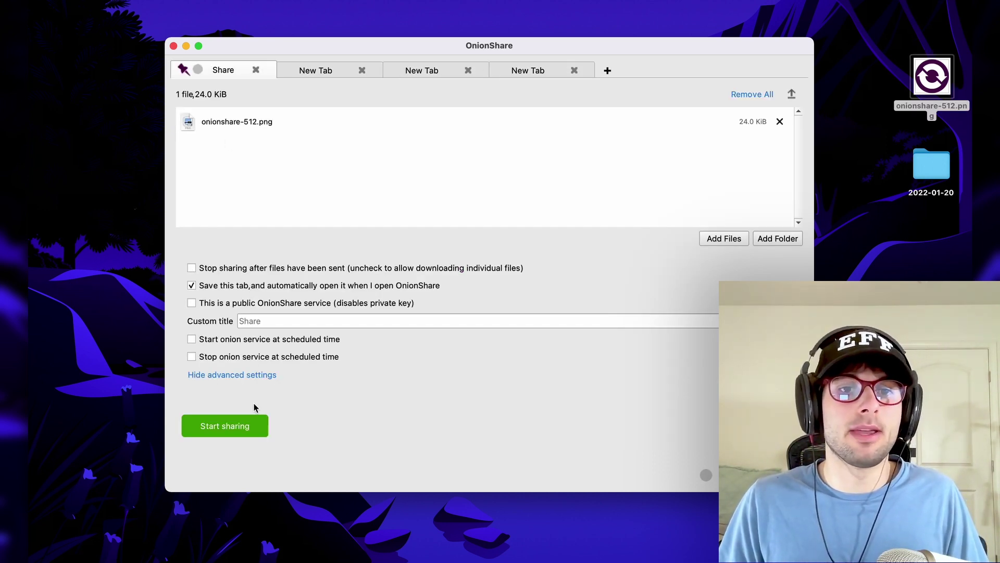
left_click(239, 430)
- Set an empty tab to receive files, save it for next launch, and start receive mode
left_click(309, 73)
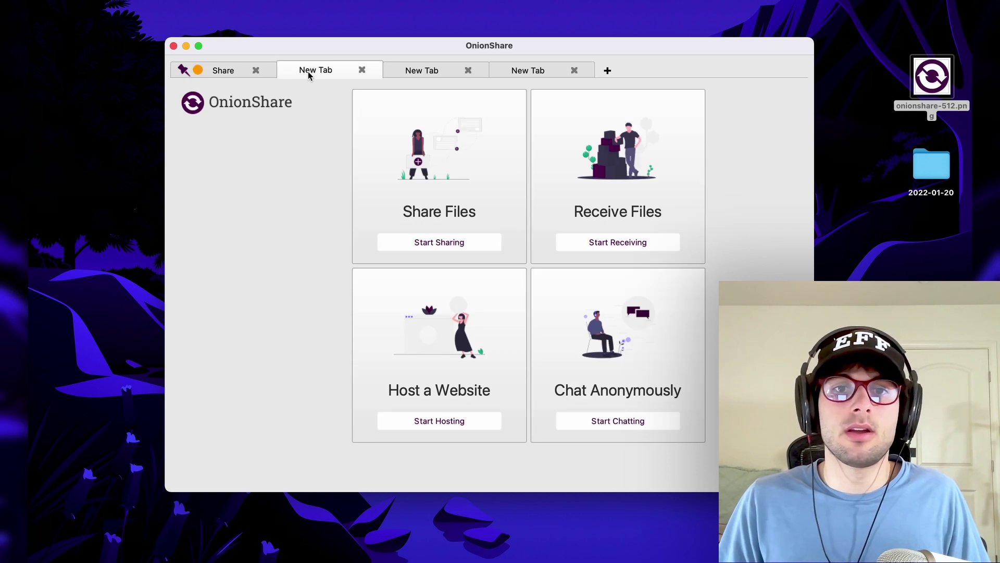
left_click(635, 244)
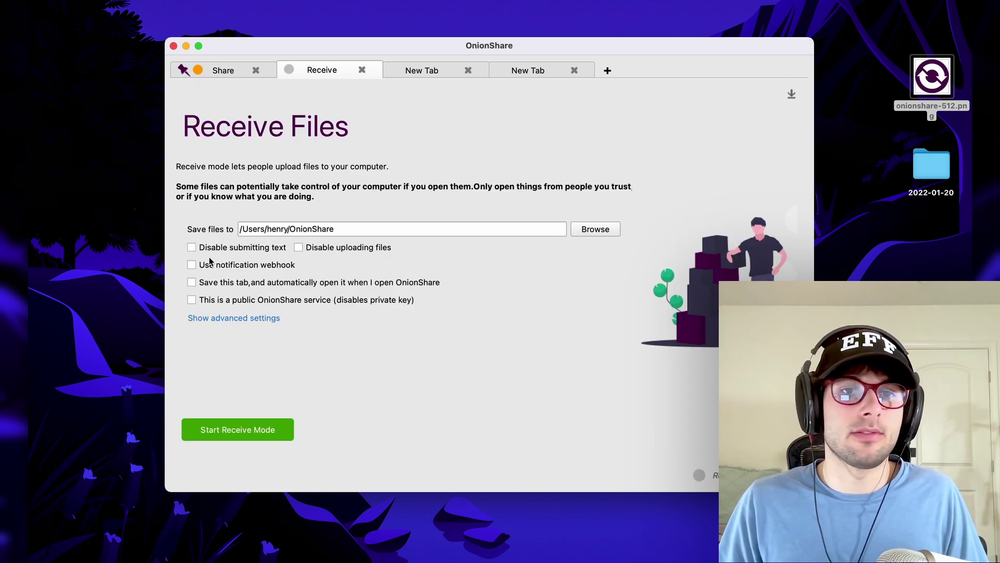
left_click(241, 287)
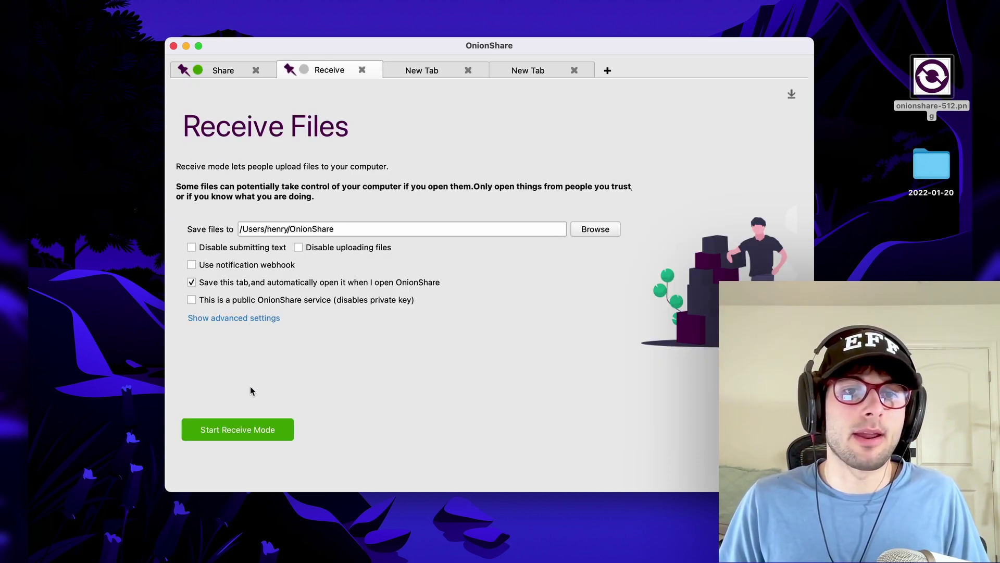
left_click(255, 429)
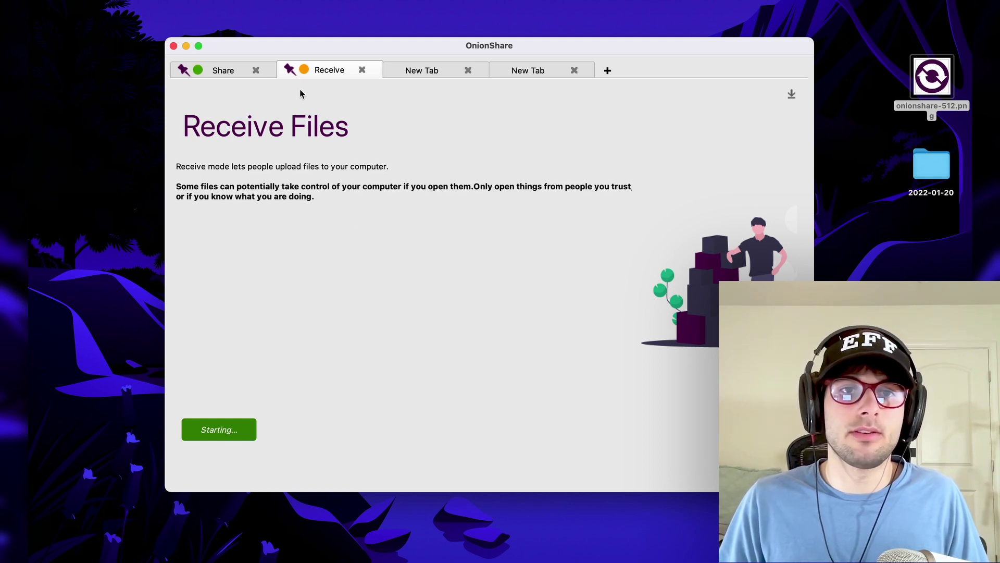
- Close the extra empty tab and quit OnionShare while sharing is active
left_click(216, 71)
left_click(336, 73)
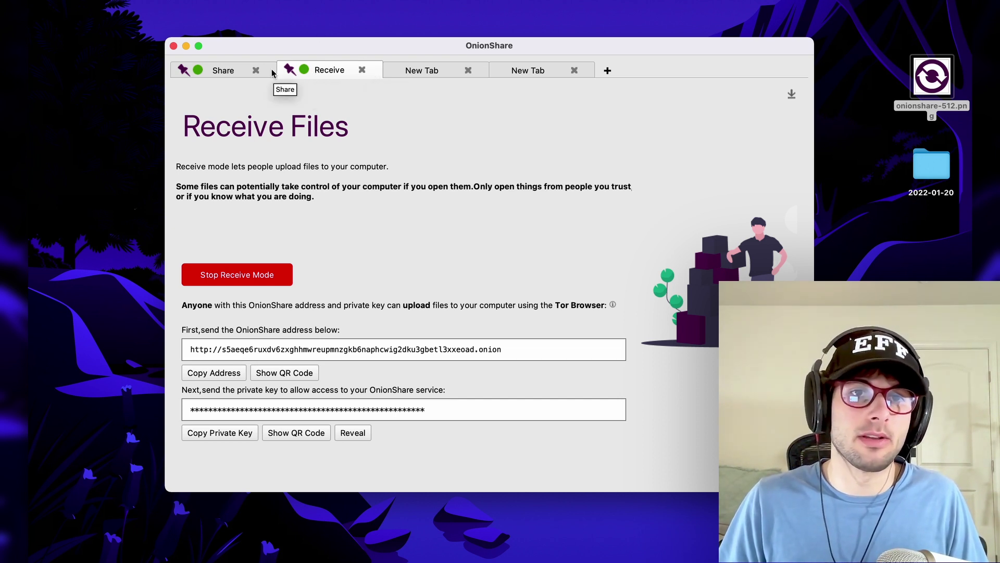
left_click(416, 69)
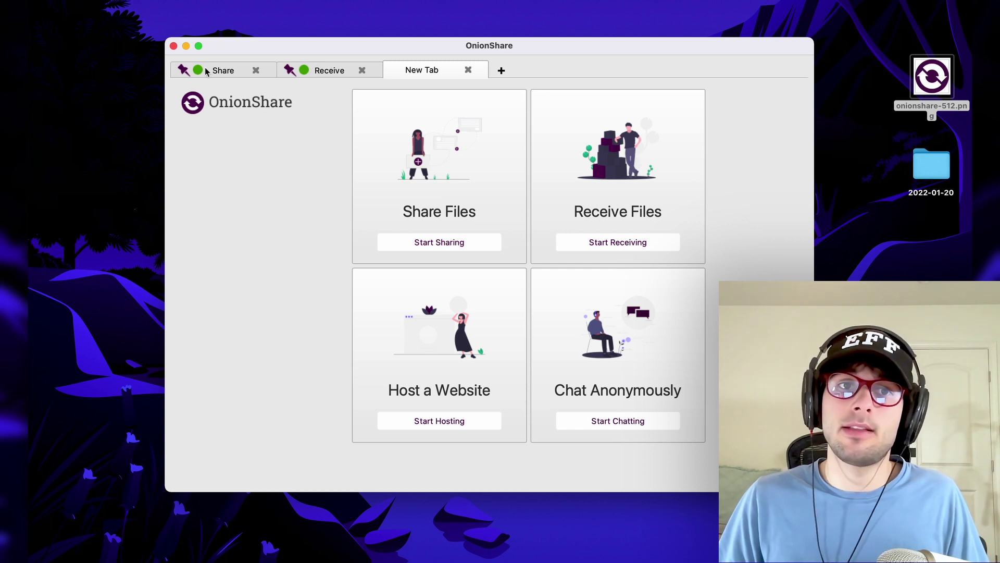
left_click(174, 47)
- Confirm quitting OnionShare, then relaunch it via Spotlight with 'onion'
left_click(543, 305)
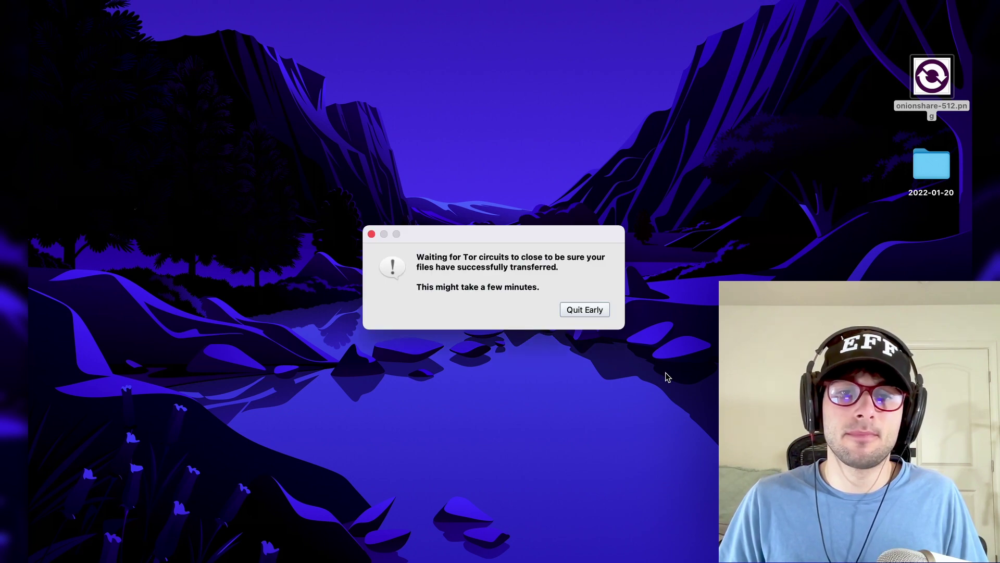
key("super+space")
type("onion")
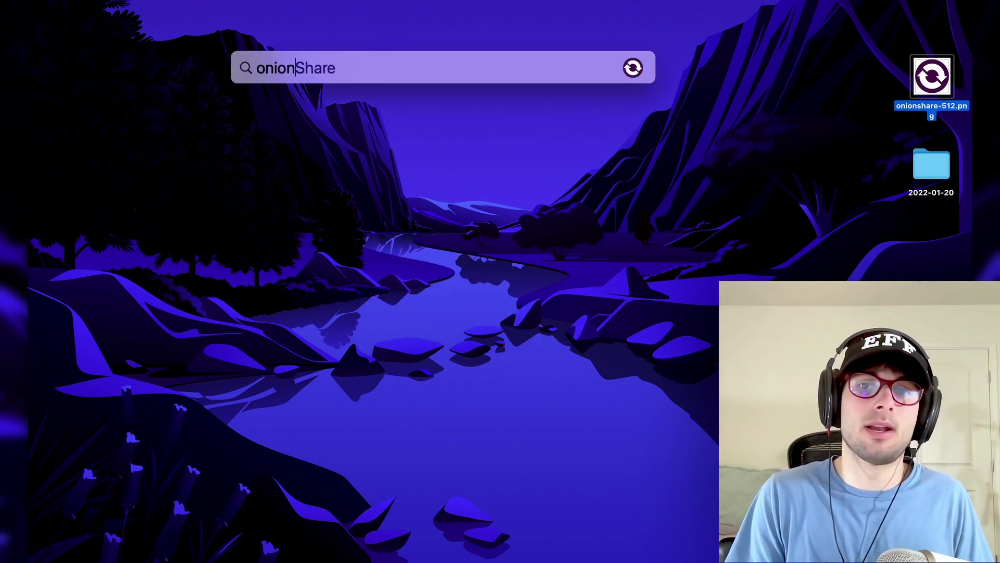
key("Return")
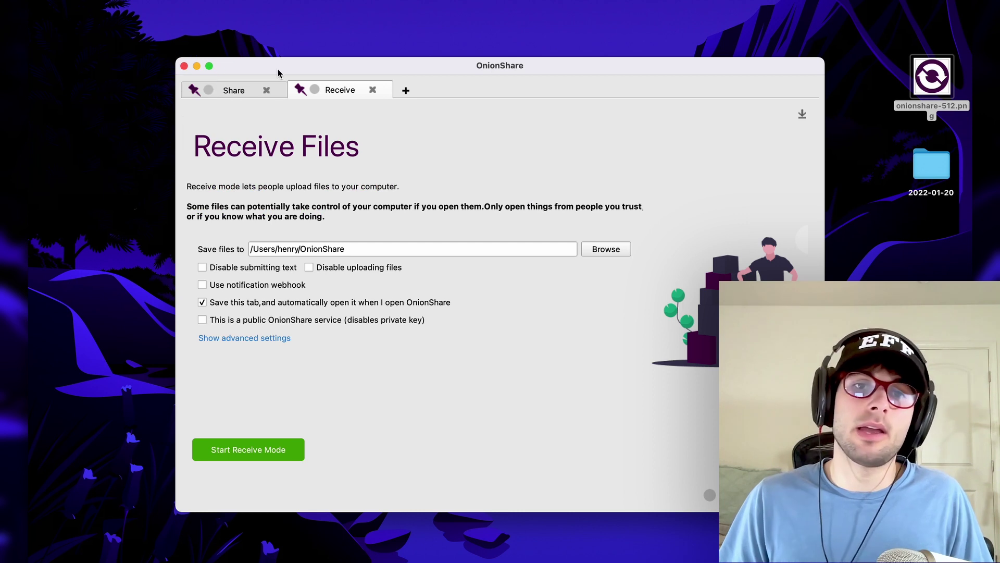
- Restart sharing onionshare-512.png and receive mode in the restored Share and Receive tabs
left_click(224, 89)
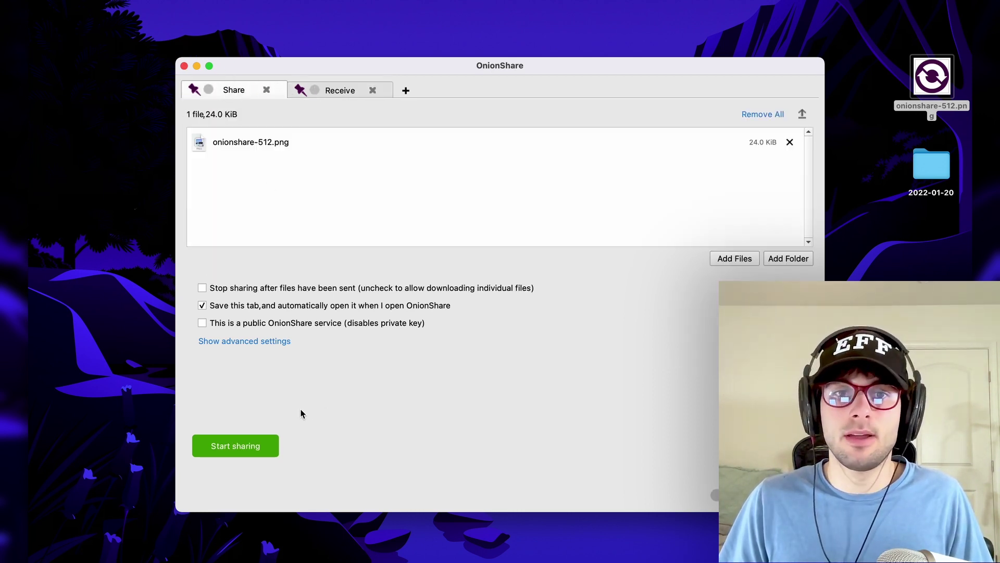
left_click(236, 444)
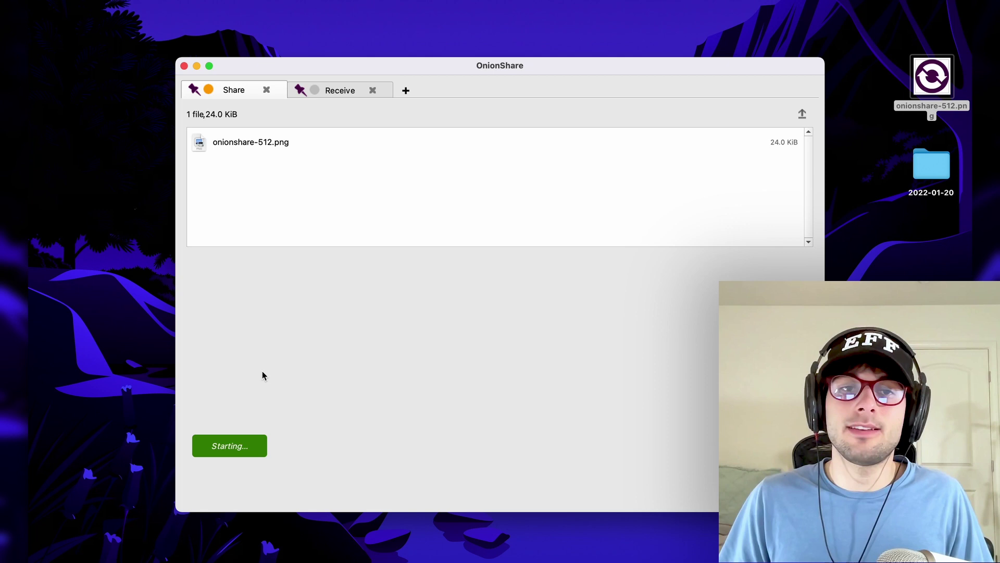
left_click(333, 91)
left_click(256, 451)
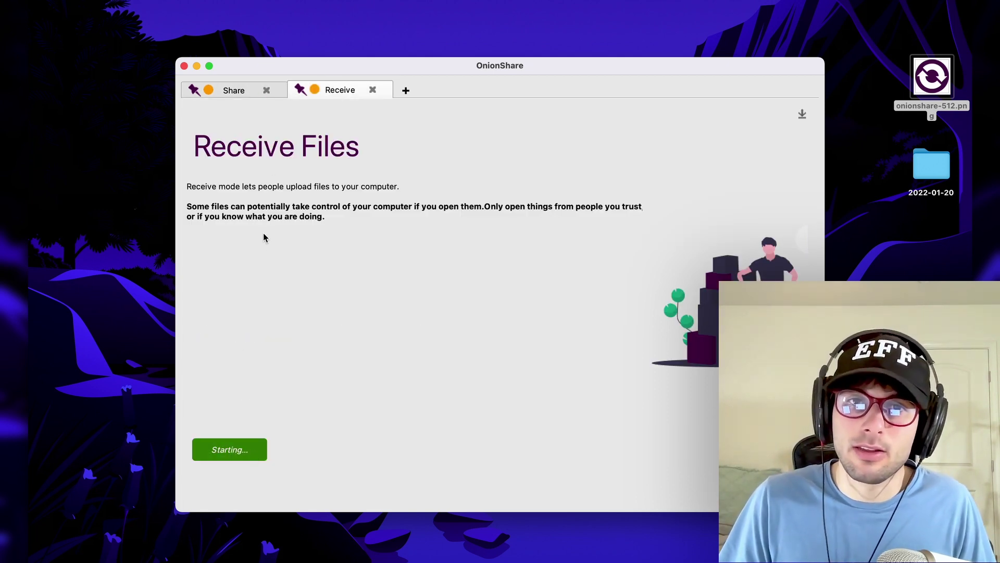
left_click(250, 96)
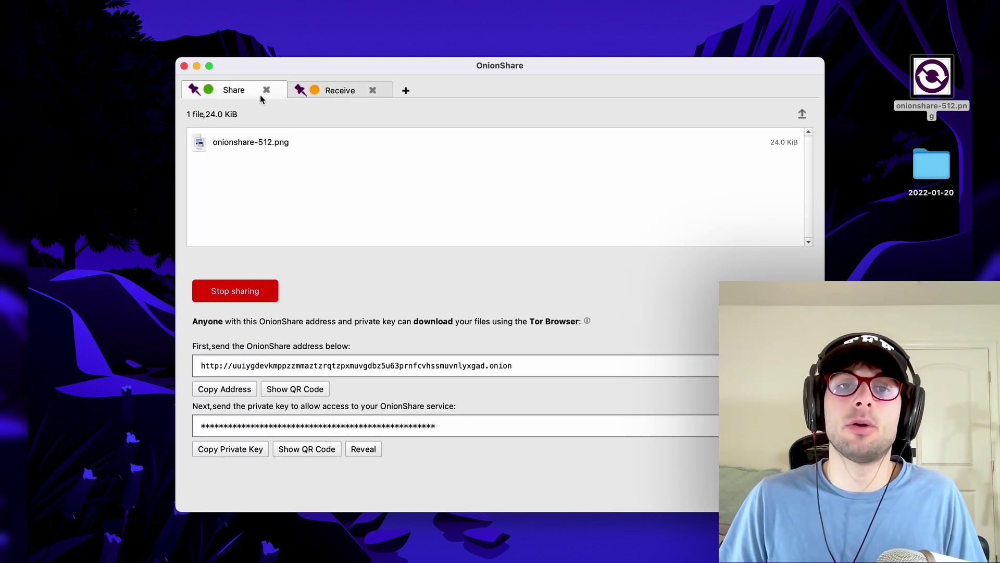
left_click(344, 90)
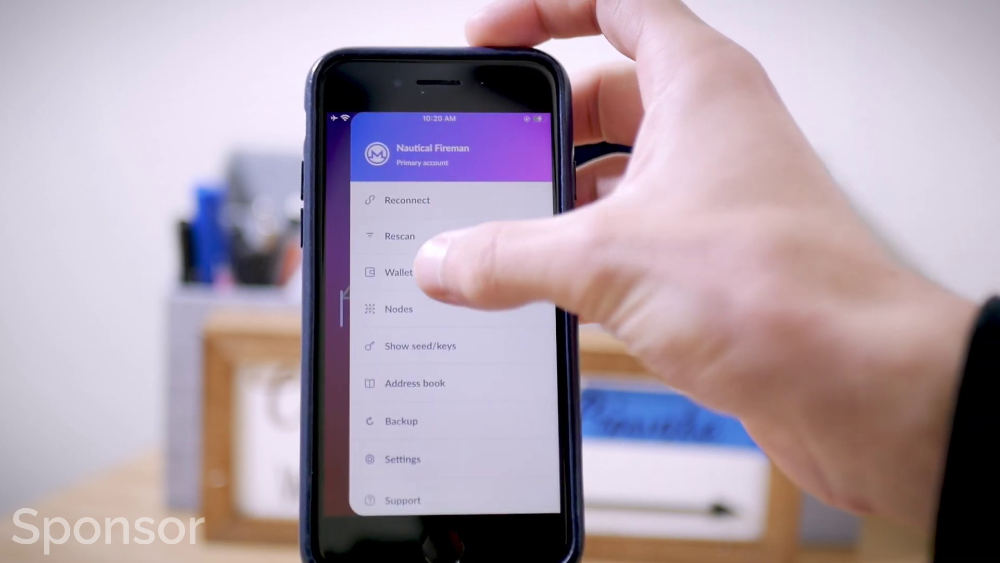
- Go to Wallets, choose Create New Wallet, and scroll the currency choices
left_click(443, 272)
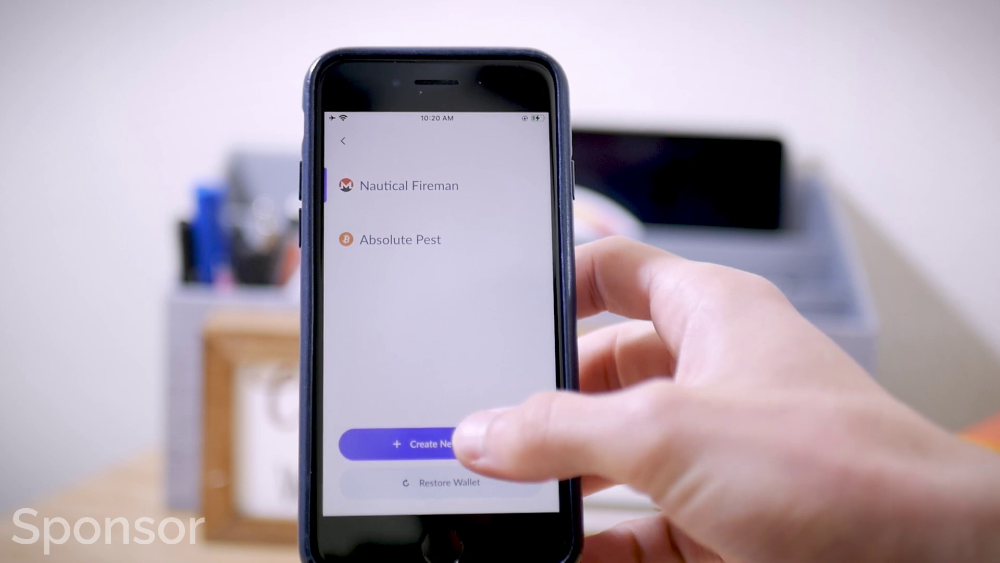
left_click(442, 443)
scroll(484, 386, "down", 2)
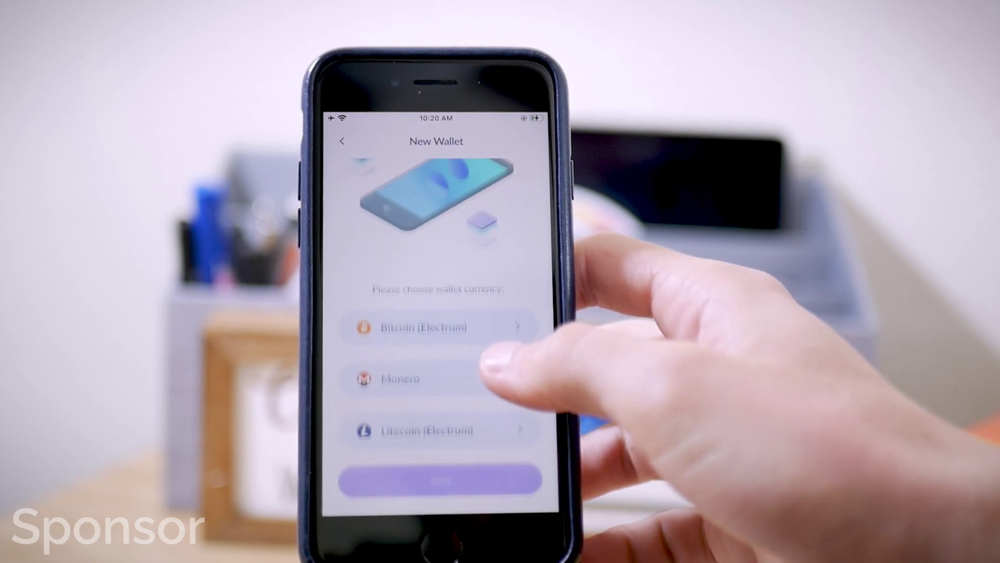